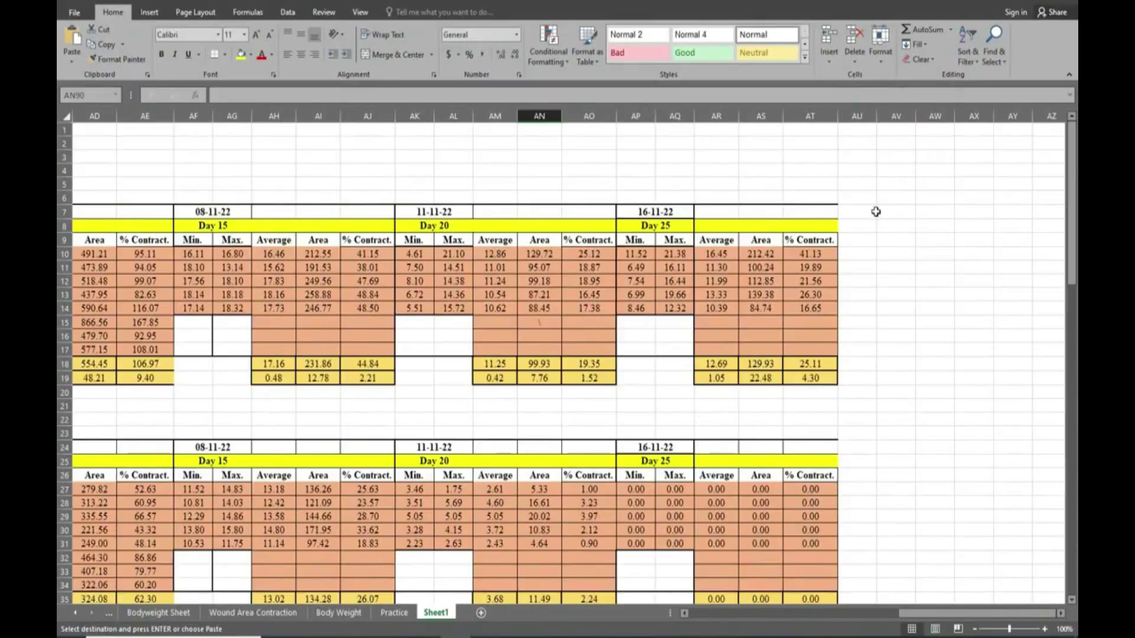
# - Widen column AU next to the Day 25 table to about 15.86 (116 pixels)
pyautogui.moveTo(877, 116); pyautogui.dragTo(910, 121)
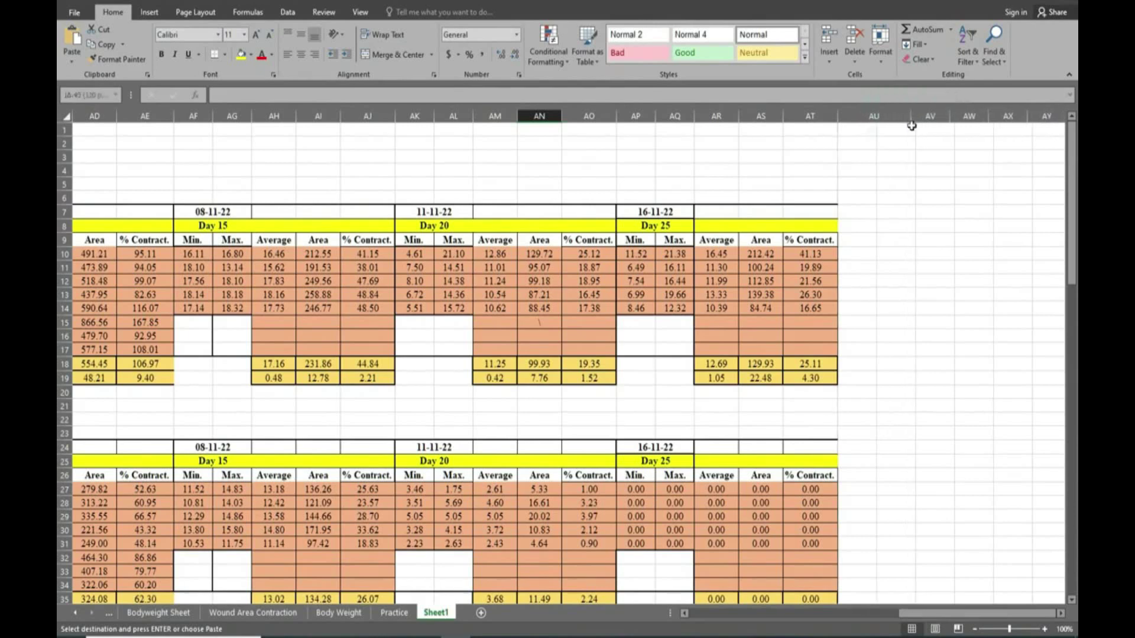
# - Enter the heading 'Epithelialization' in cell AU7
pyautogui.click(865, 212)
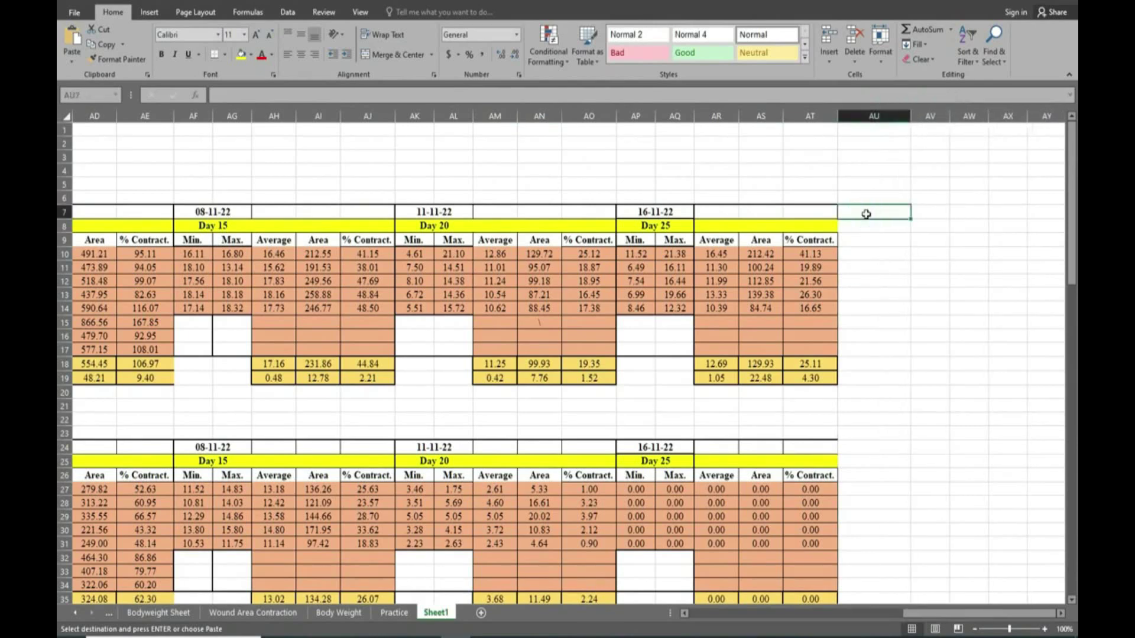
pyautogui.write('Epithelialization')
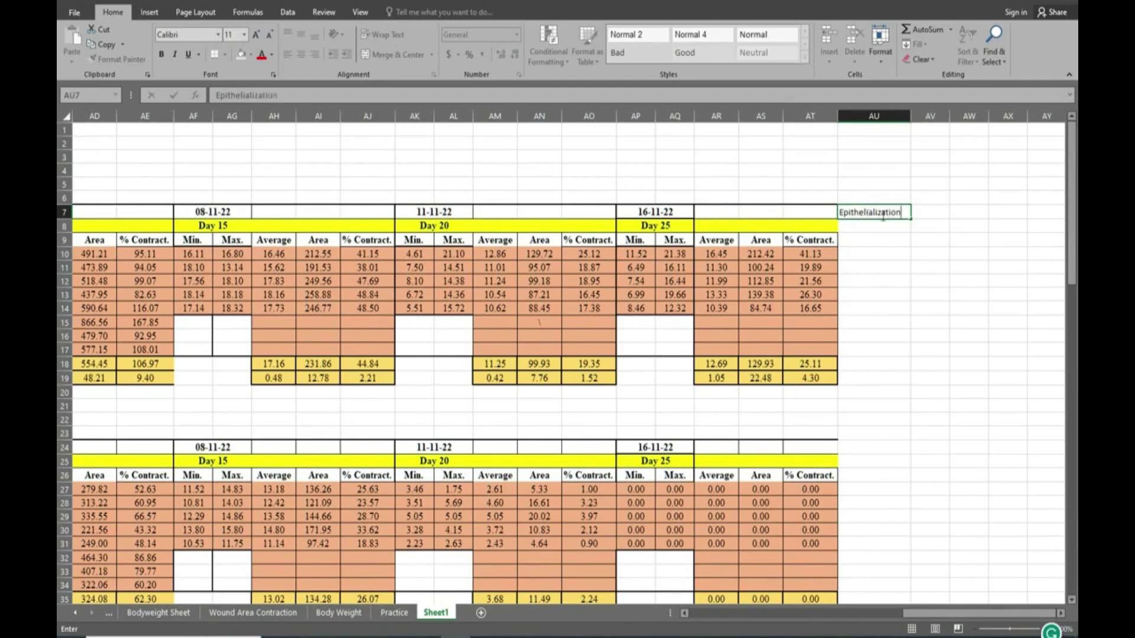
pyautogui.click(896, 280)
# - Merge and center the Epithelialization heading across AU7:AU9
pyautogui.moveTo(863, 213); pyautogui.dragTo(867, 226)
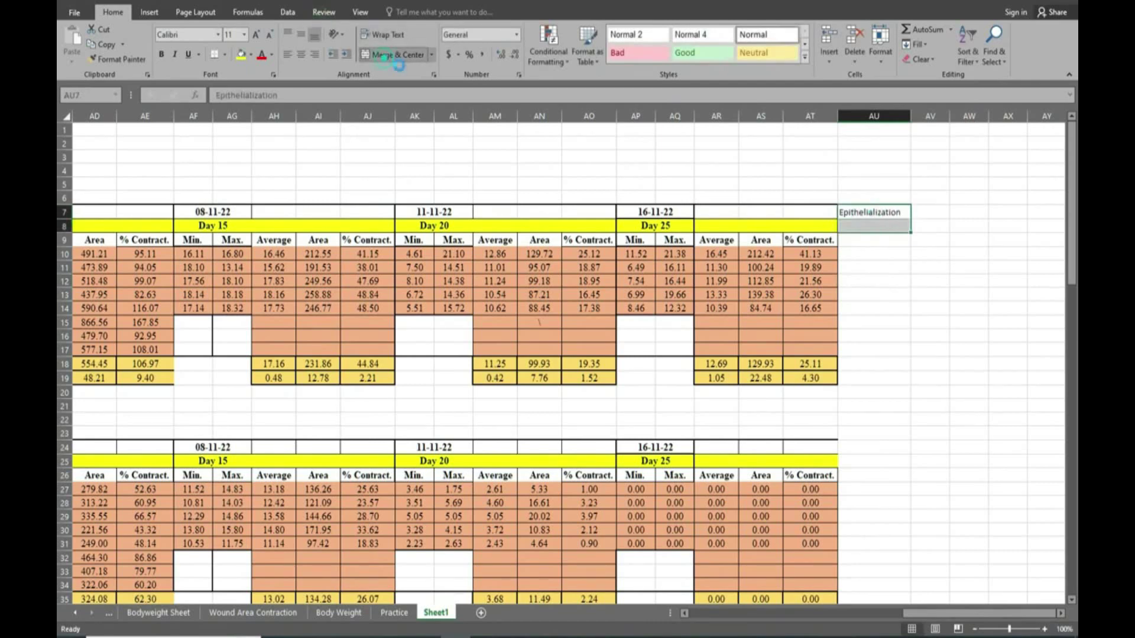
pyautogui.click(390, 55)
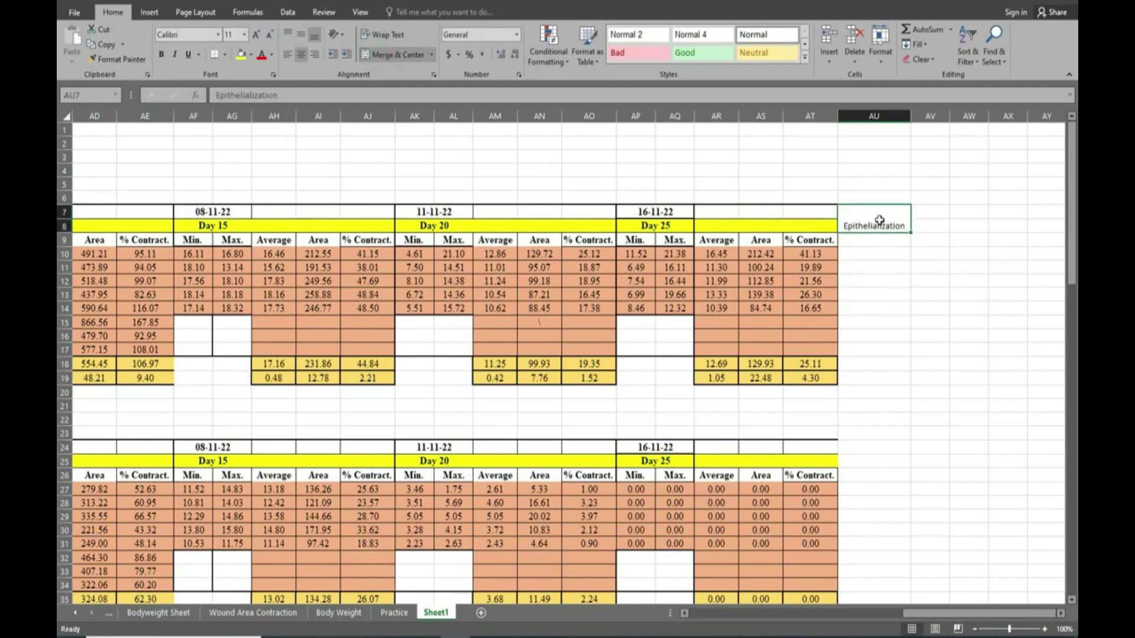
pyautogui.moveTo(878, 221); pyautogui.dragTo(879, 237)
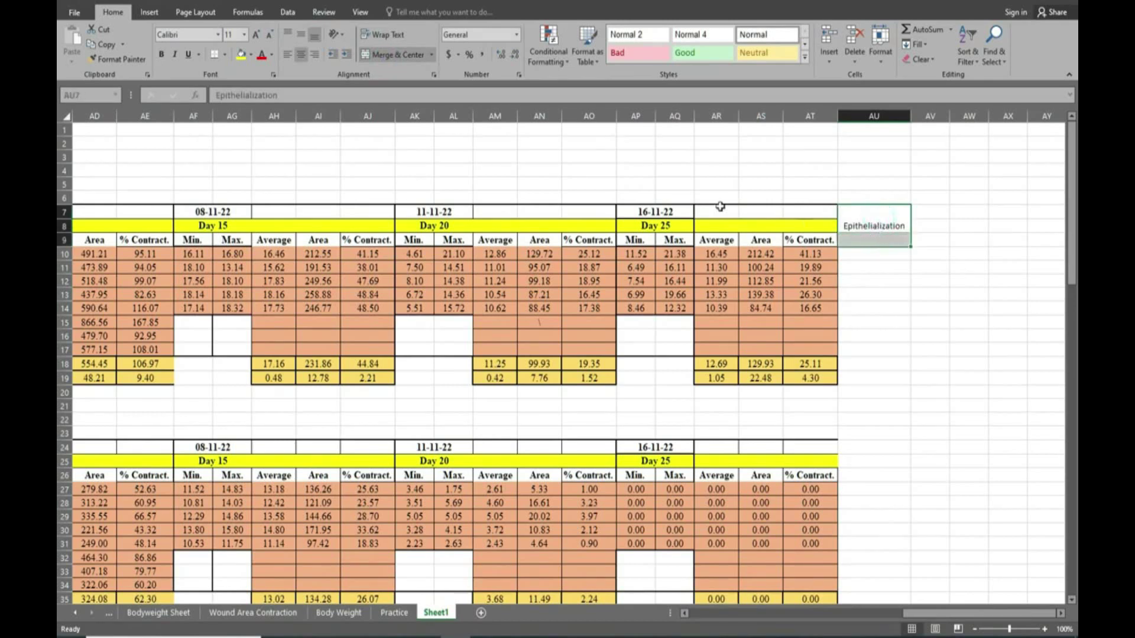
pyautogui.click(407, 56)
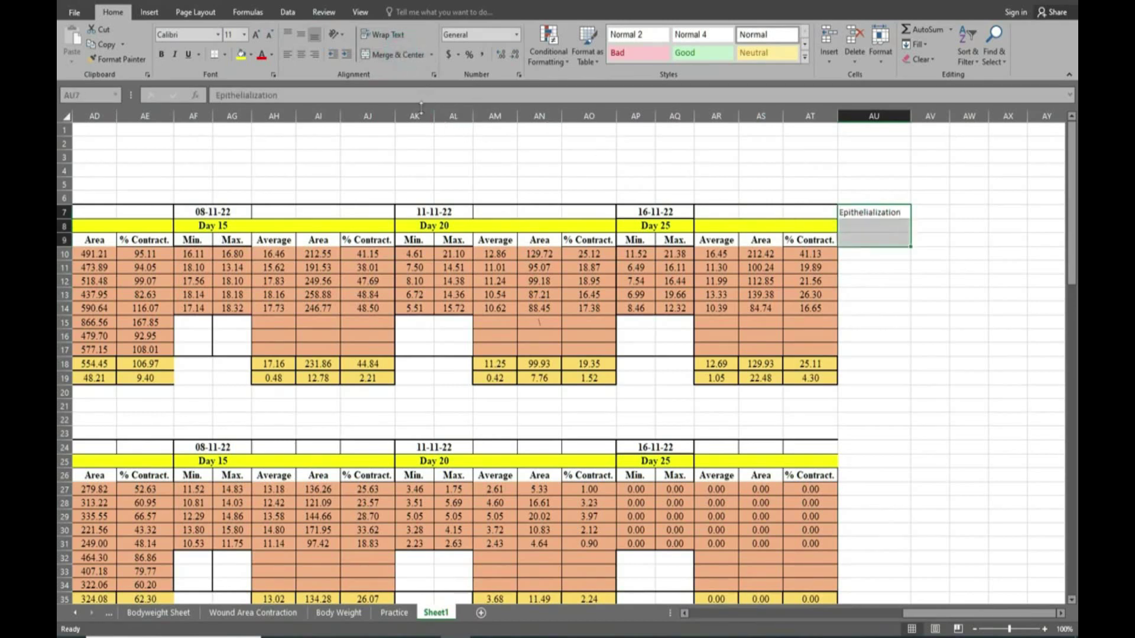
pyautogui.click(396, 54)
pyautogui.click(879, 263)
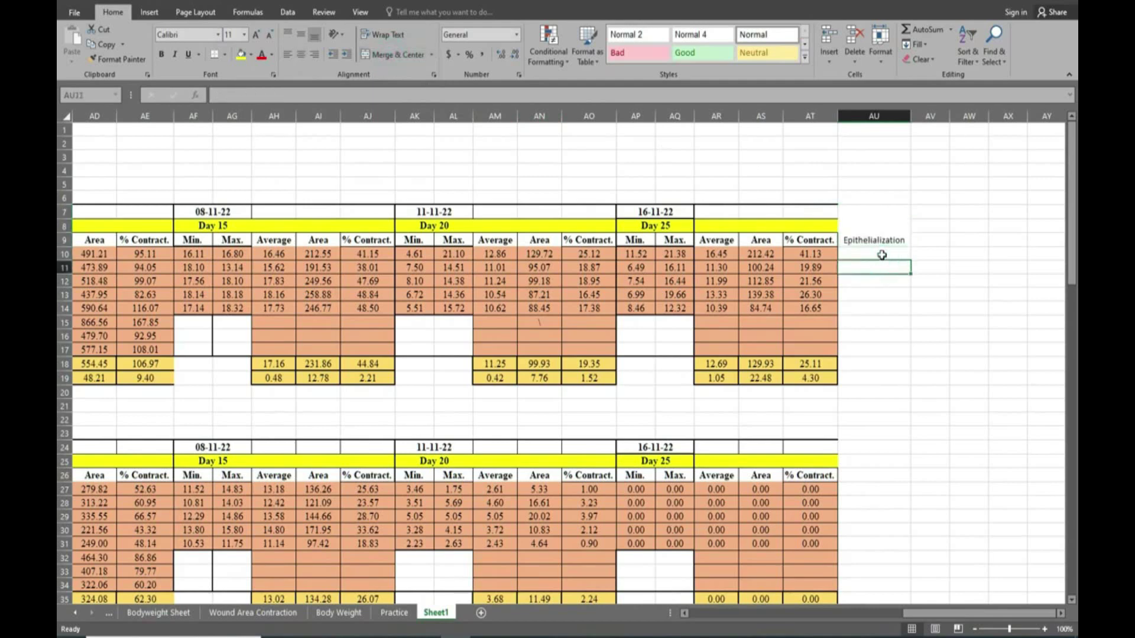
# - Enter 25 in each cell from AU10 down through AU13
pyautogui.click(882, 255)
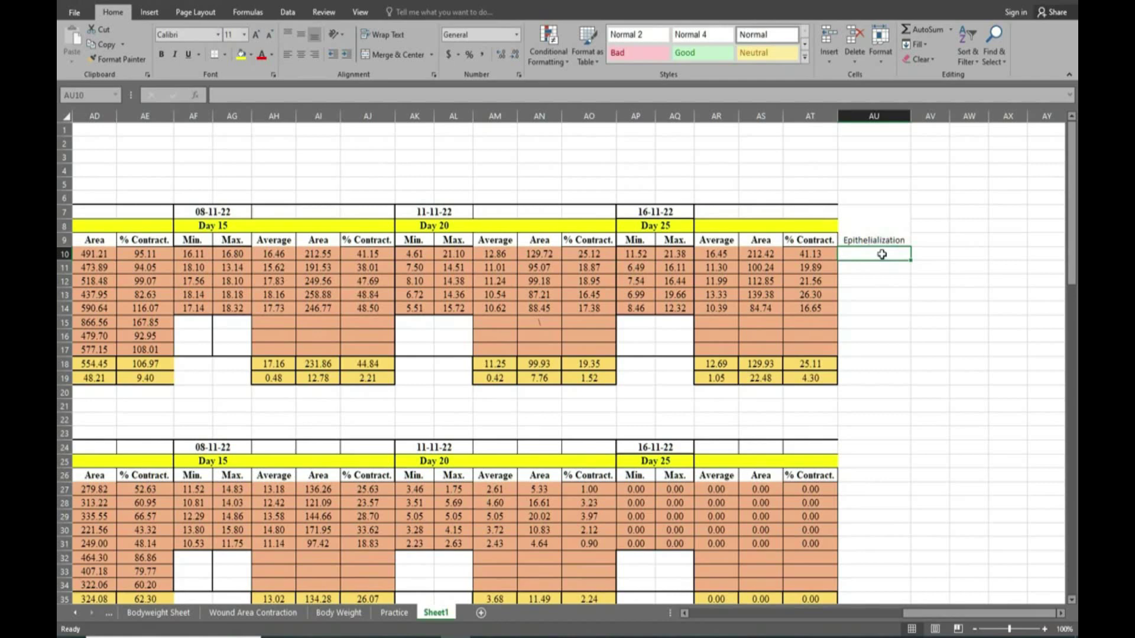
pyautogui.write('25')
pyautogui.press('Return')
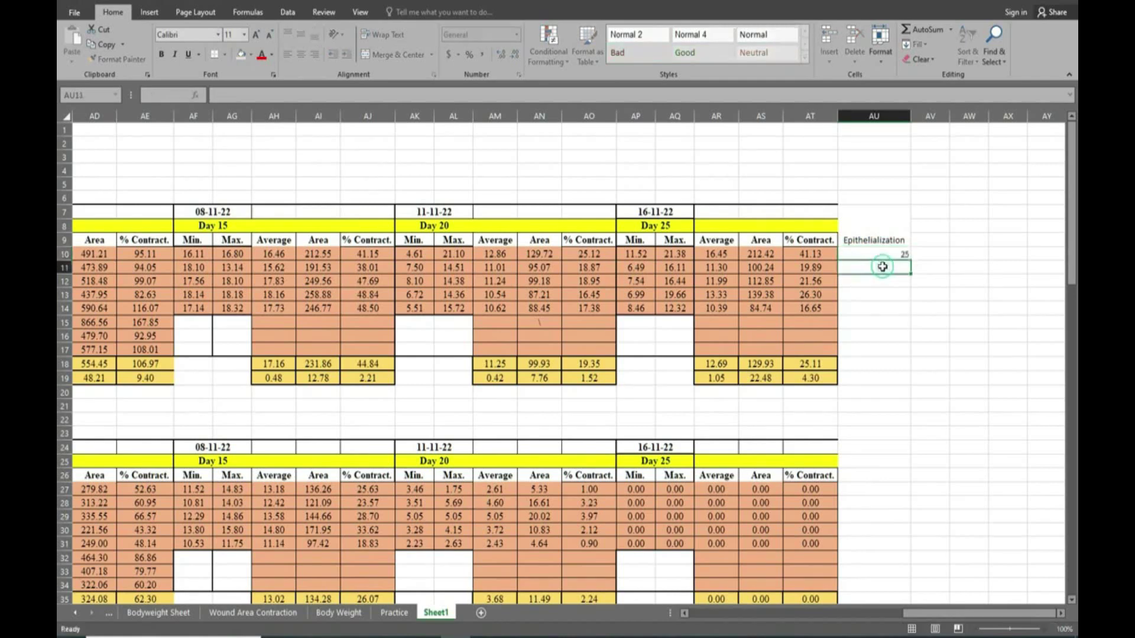
pyautogui.write('25')
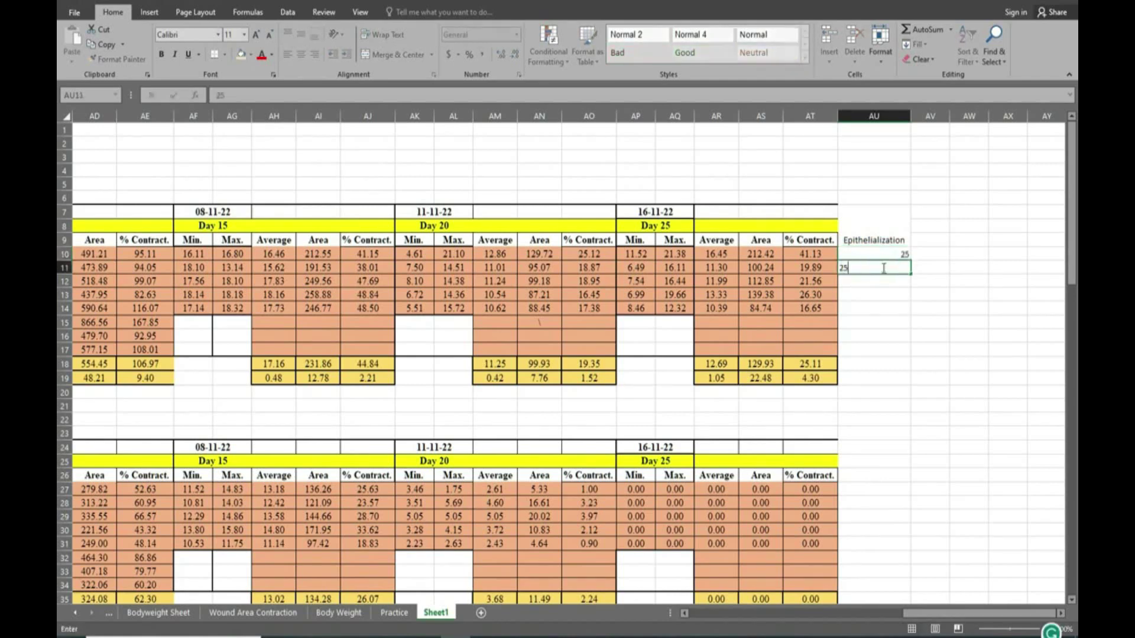
pyautogui.press('Return')
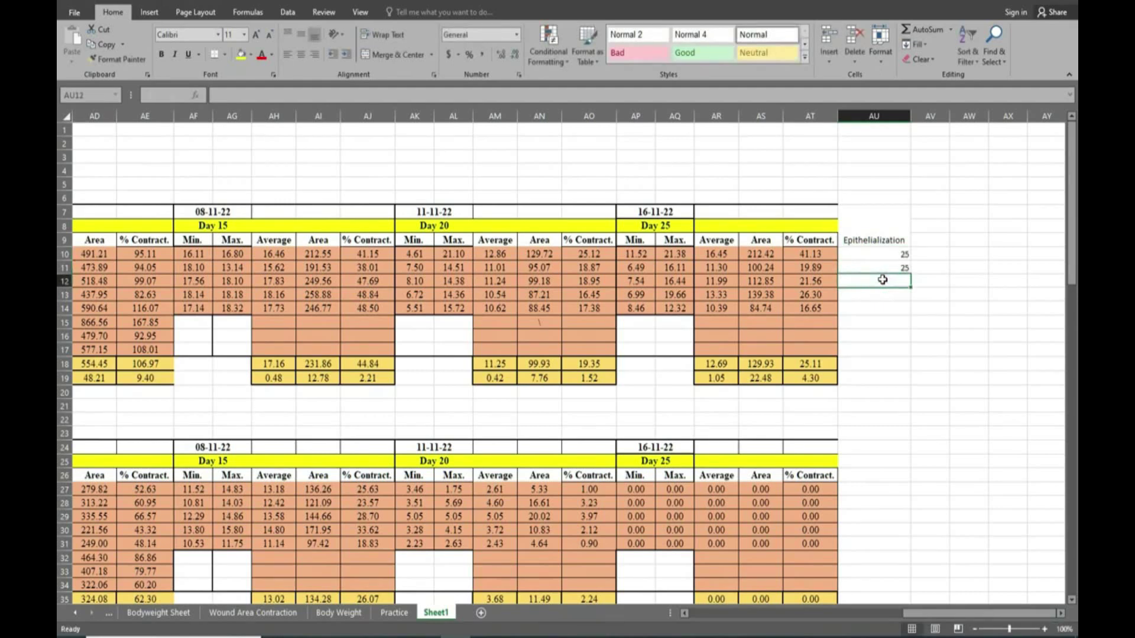
pyautogui.write('2')
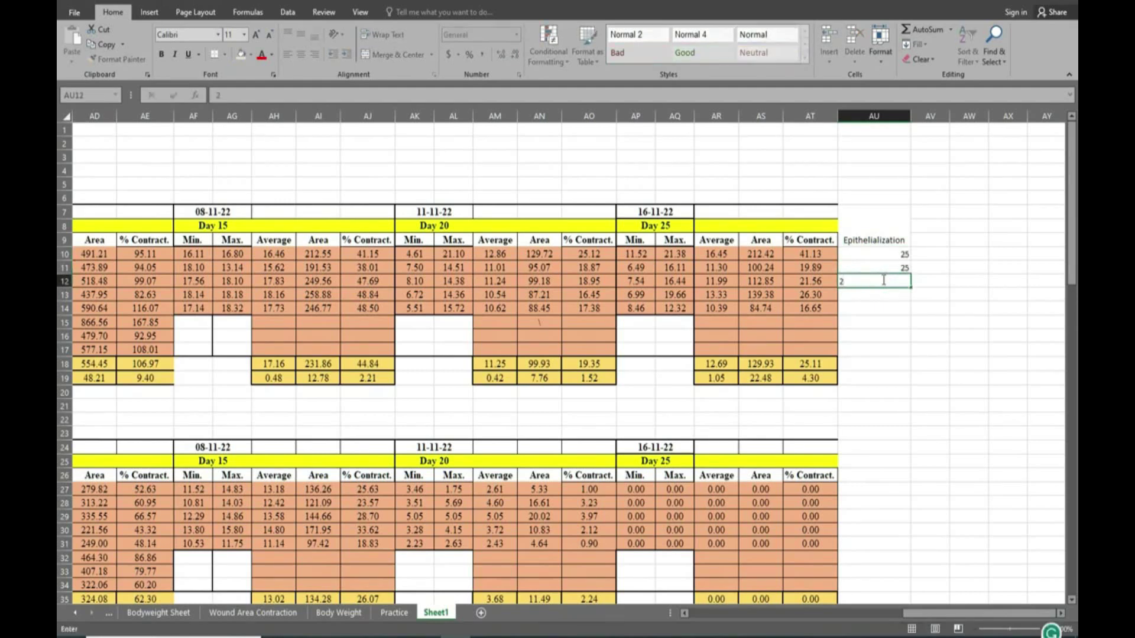
pyautogui.write('5')
pyautogui.press('Return')
pyautogui.write('25')
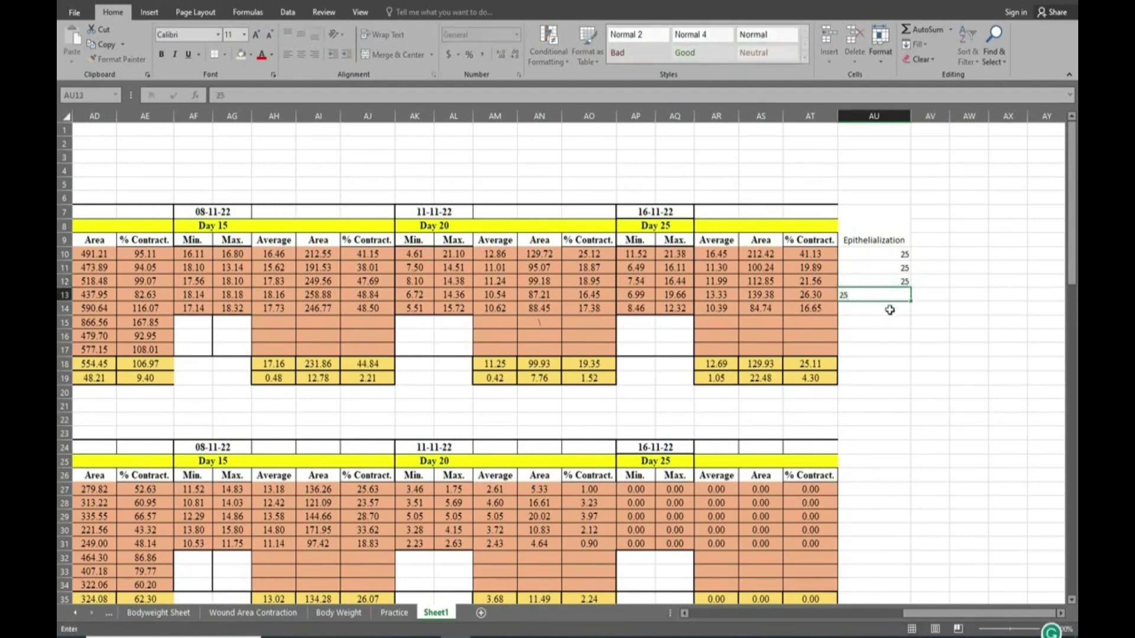
pyautogui.press('Return')
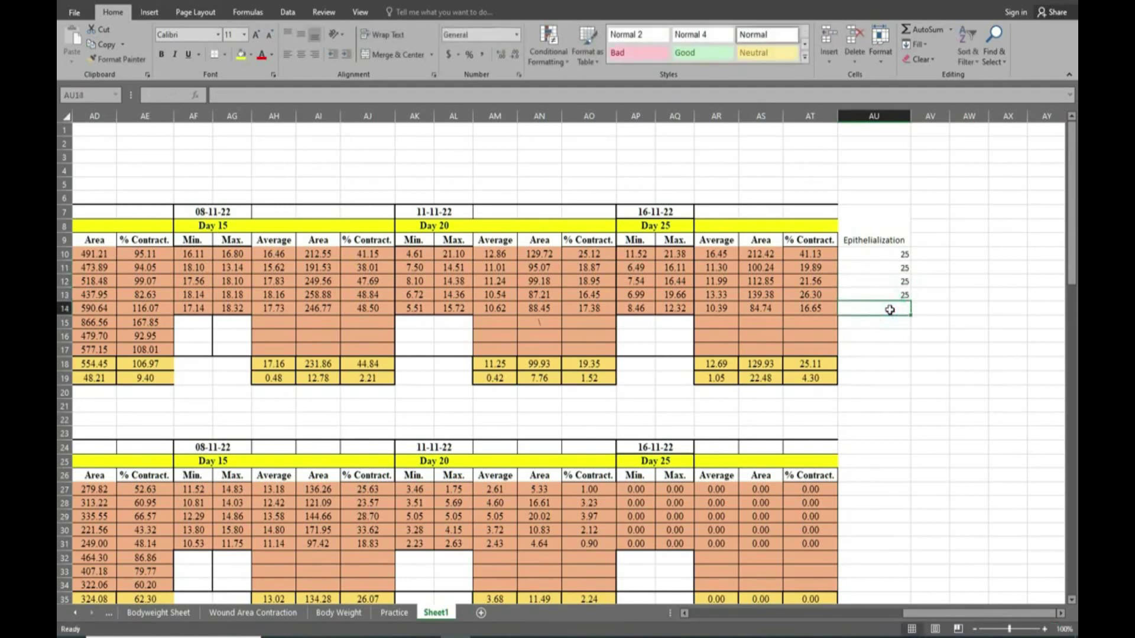
pyautogui.write('25')
# - Add the last 25 in AU14 and extend the average and SEM rows into AU18:AU19 (25.00, 0.00)
pyautogui.click(886, 336)
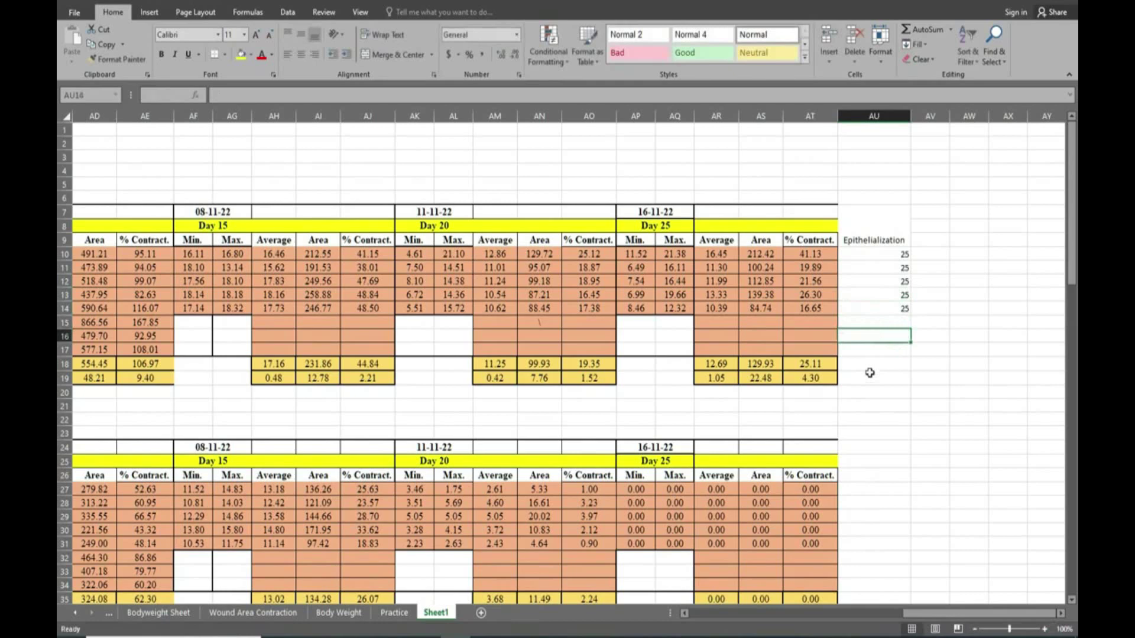
pyautogui.click(832, 364)
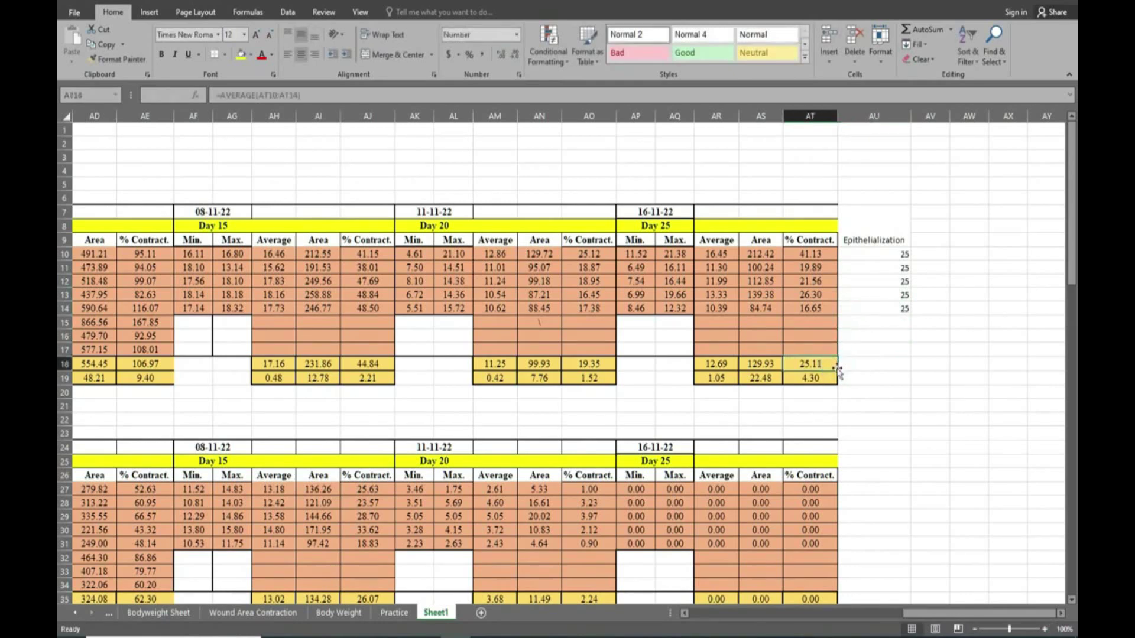
pyautogui.moveTo(835, 363); pyautogui.dragTo(904, 383)
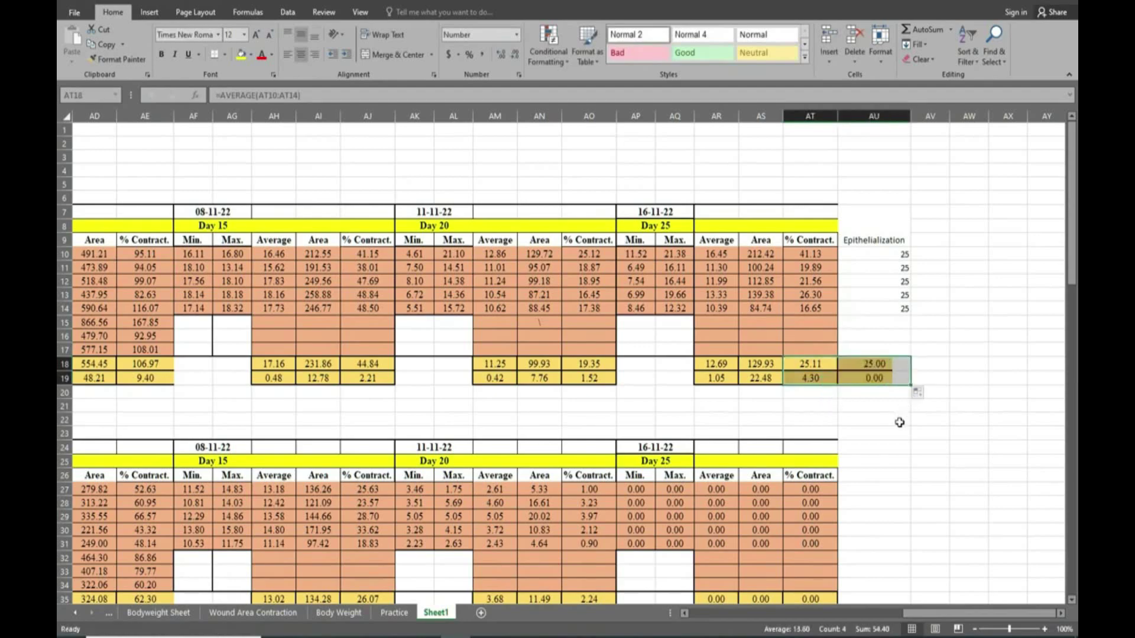
pyautogui.scroll(-3, 884, 425)
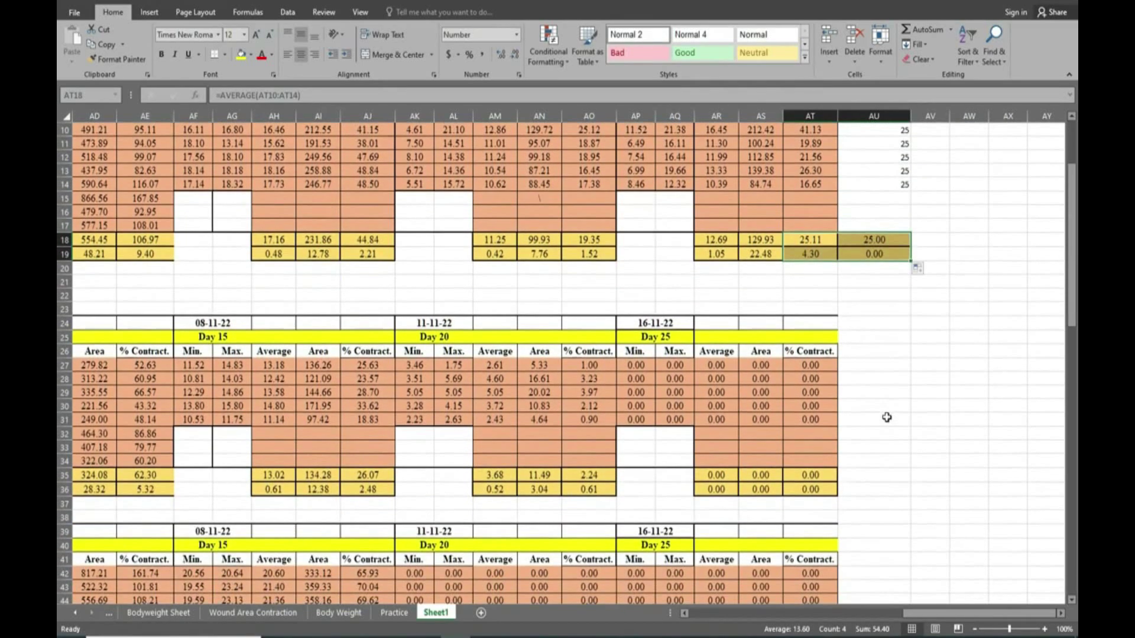
pyautogui.scroll(3, 867, 343)
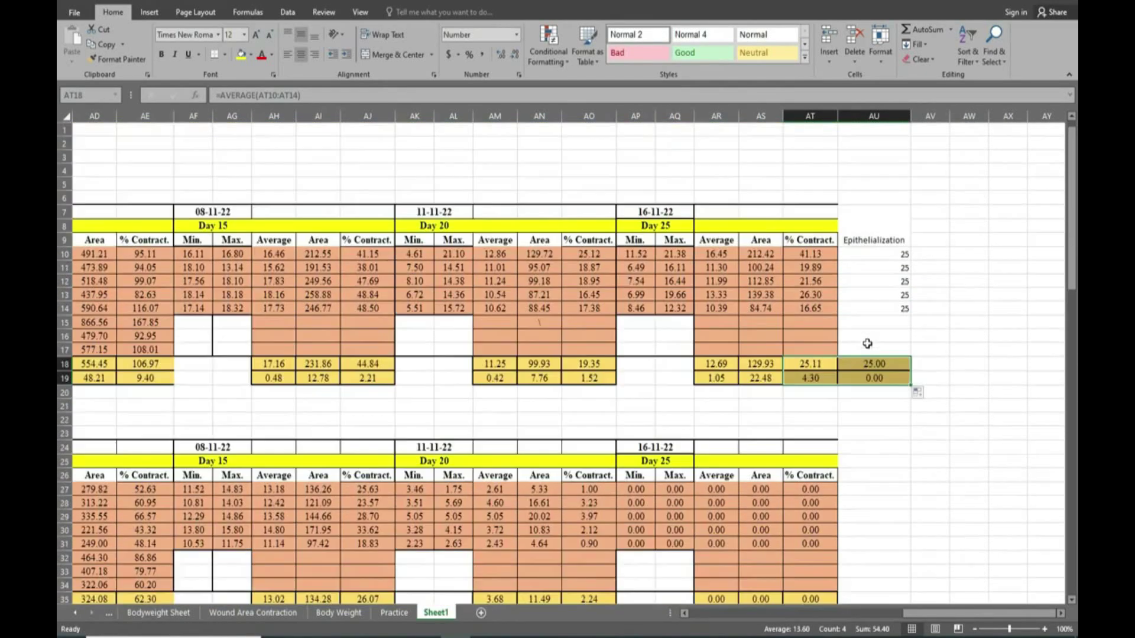
# - Apply All Borders to heading AU7 and the value cells AU10:AU17
pyautogui.click(852, 216)
pyautogui.click(228, 55)
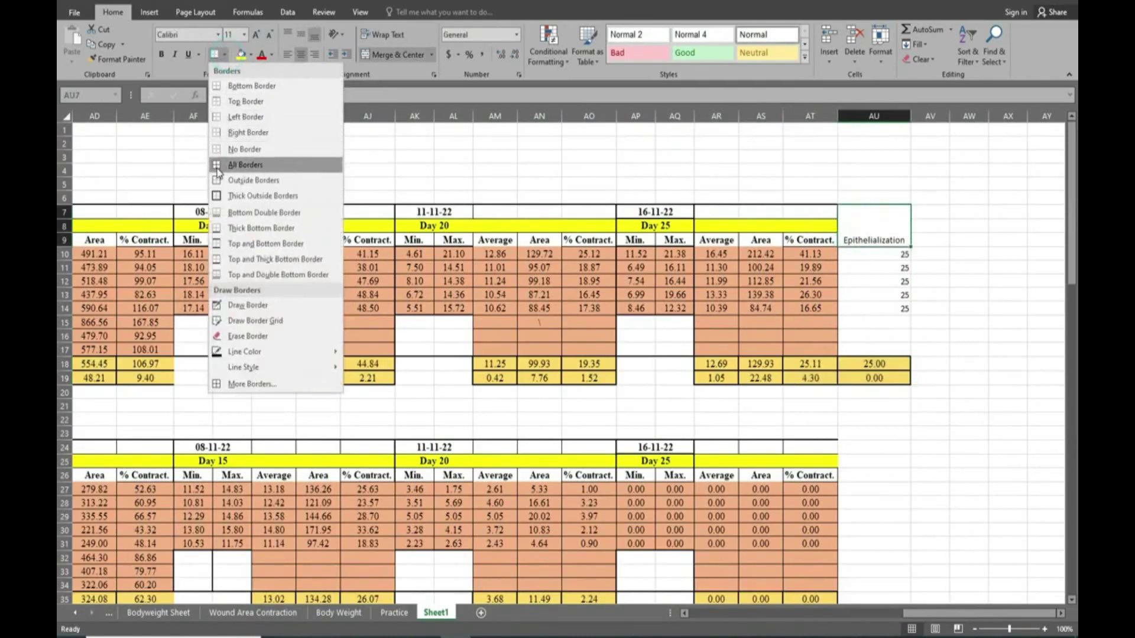
pyautogui.click(242, 161)
pyautogui.moveTo(871, 254); pyautogui.dragTo(886, 349)
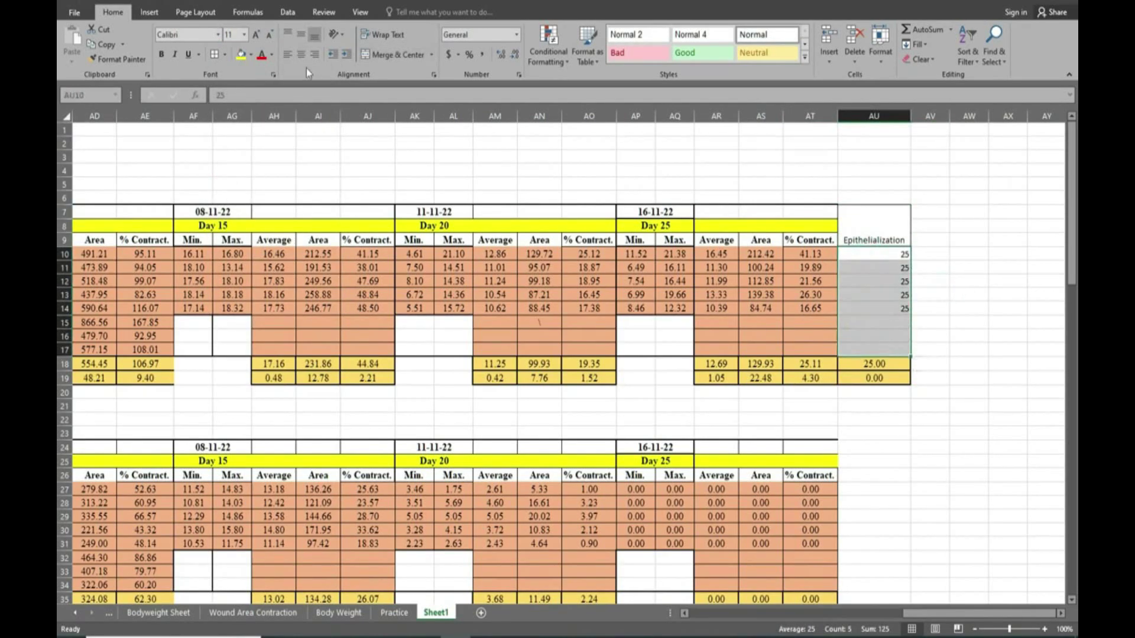
pyautogui.click(214, 54)
pyautogui.click(963, 391)
pyautogui.click(864, 228)
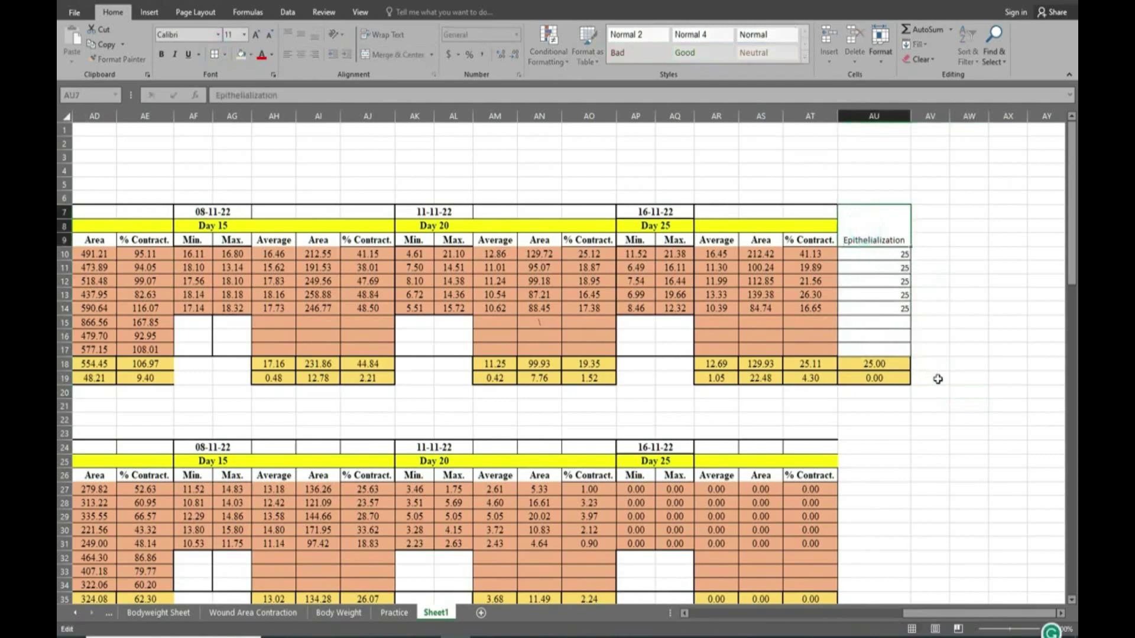
# - Copy block AU7:AU19 to AU24 and clear the values AU27:AU31, leaving #DIV/0! summaries
pyautogui.moveTo(864, 228); pyautogui.dragTo(885, 379)
pyautogui.hotkey('ctrl', 'c')
pyautogui.scroll(-3, 884, 379)
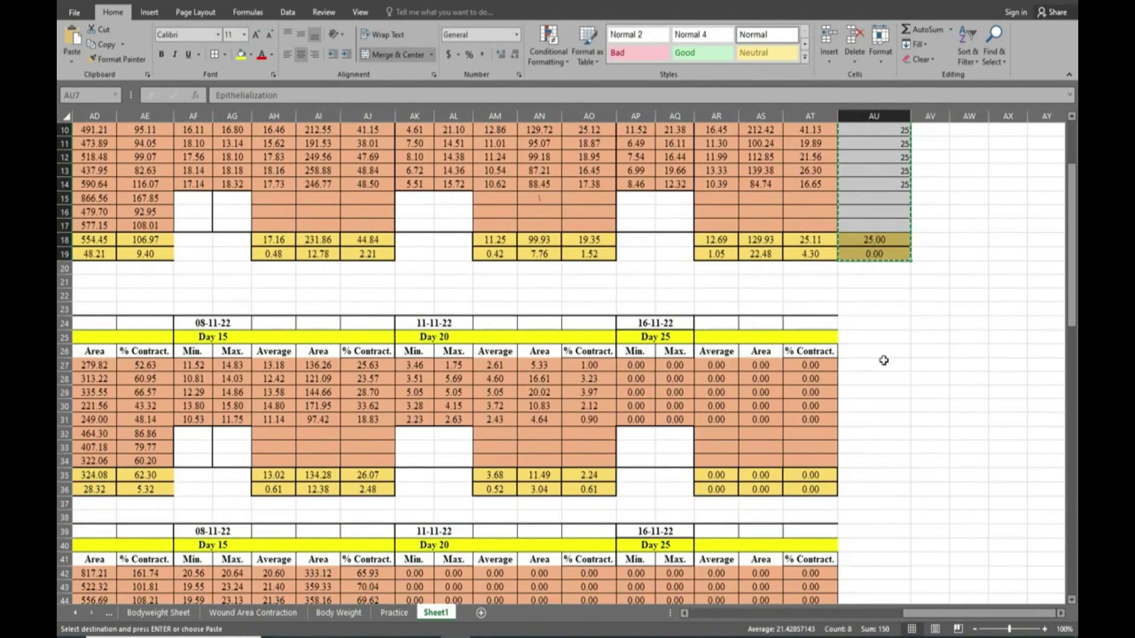
pyautogui.click(876, 327)
pyautogui.hotkey('ctrl', 'v')
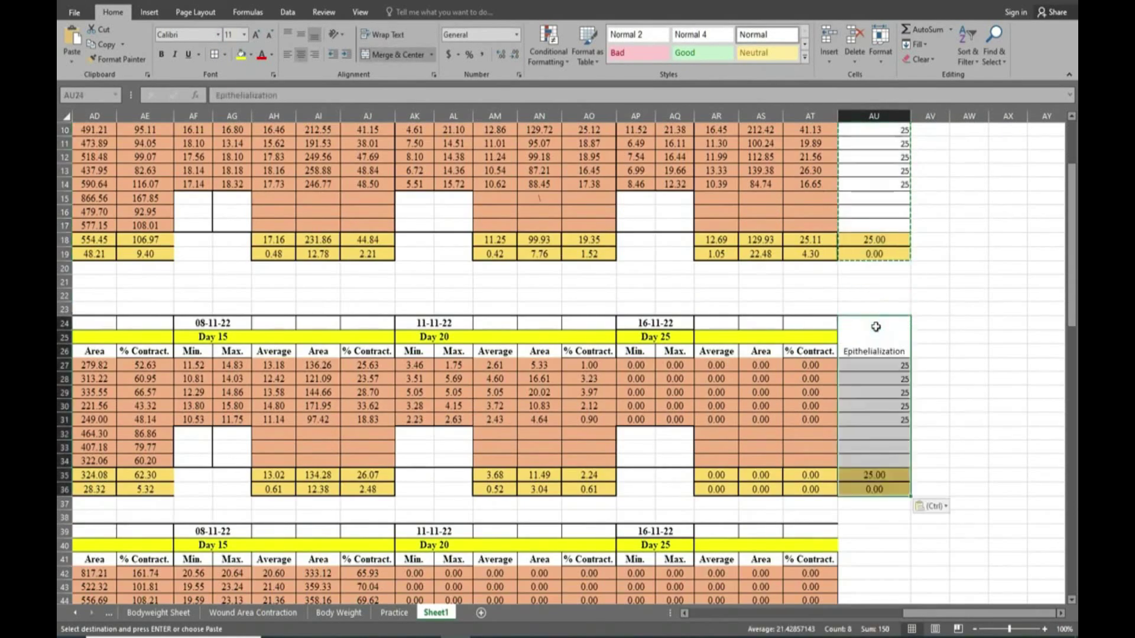
pyautogui.moveTo(894, 370); pyautogui.dragTo(903, 418)
pyautogui.press('Delete')
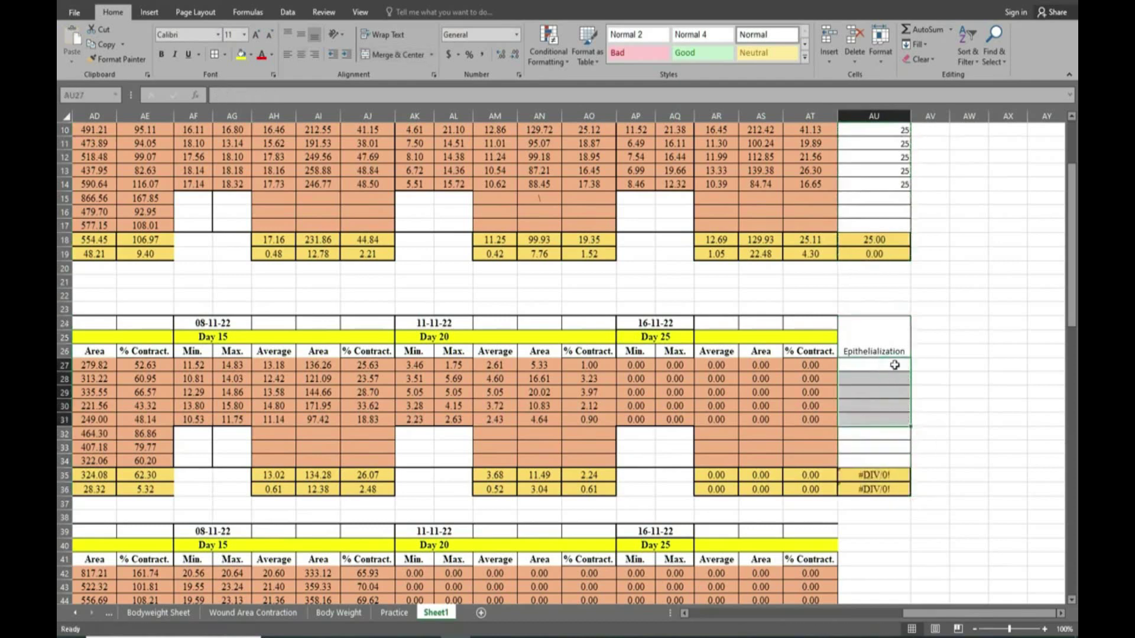
pyautogui.click(894, 364)
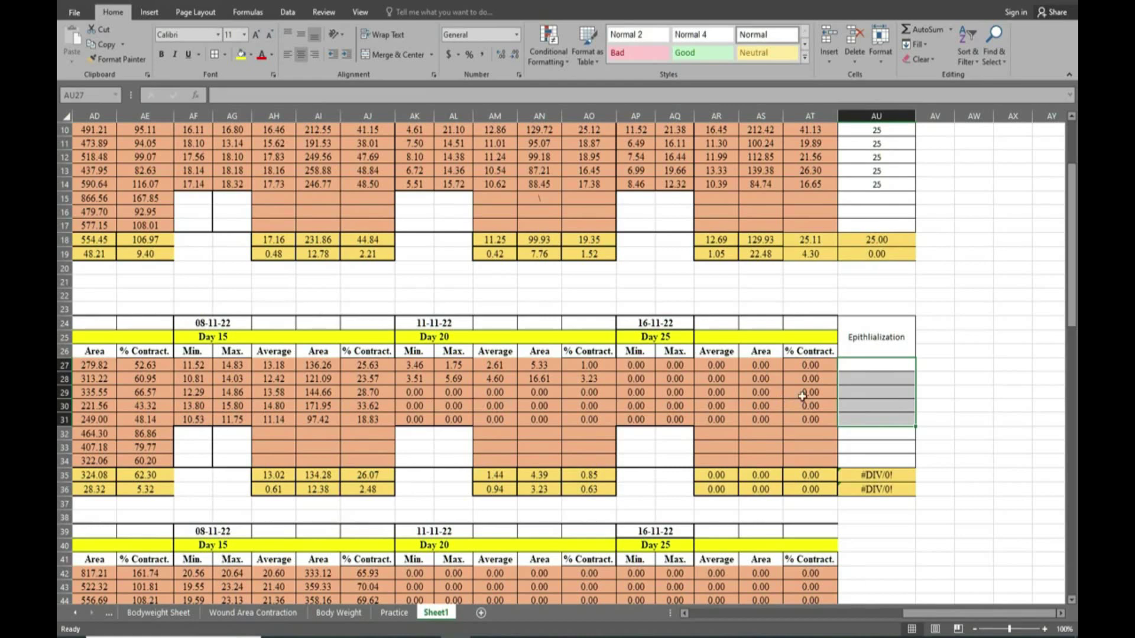
# - Fill AU27:AU31 with 25, 25, 20, 20, 20, giving average 22.00 and SEM 1.22
pyautogui.click(864, 368)
pyautogui.write('25')
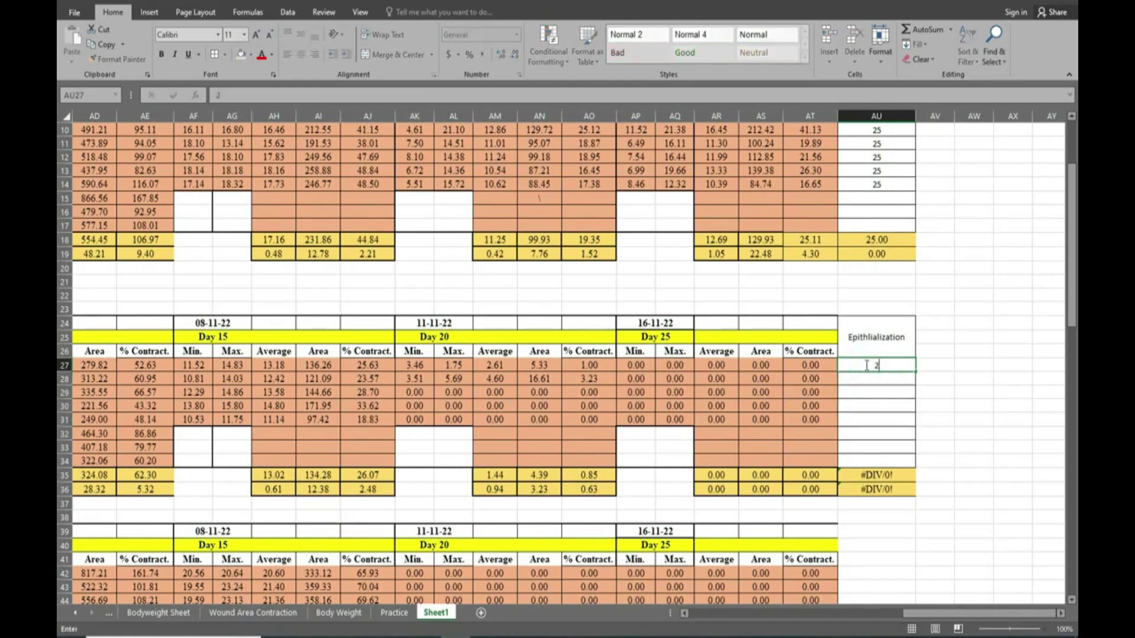
pyautogui.click(867, 375)
pyautogui.write('25')
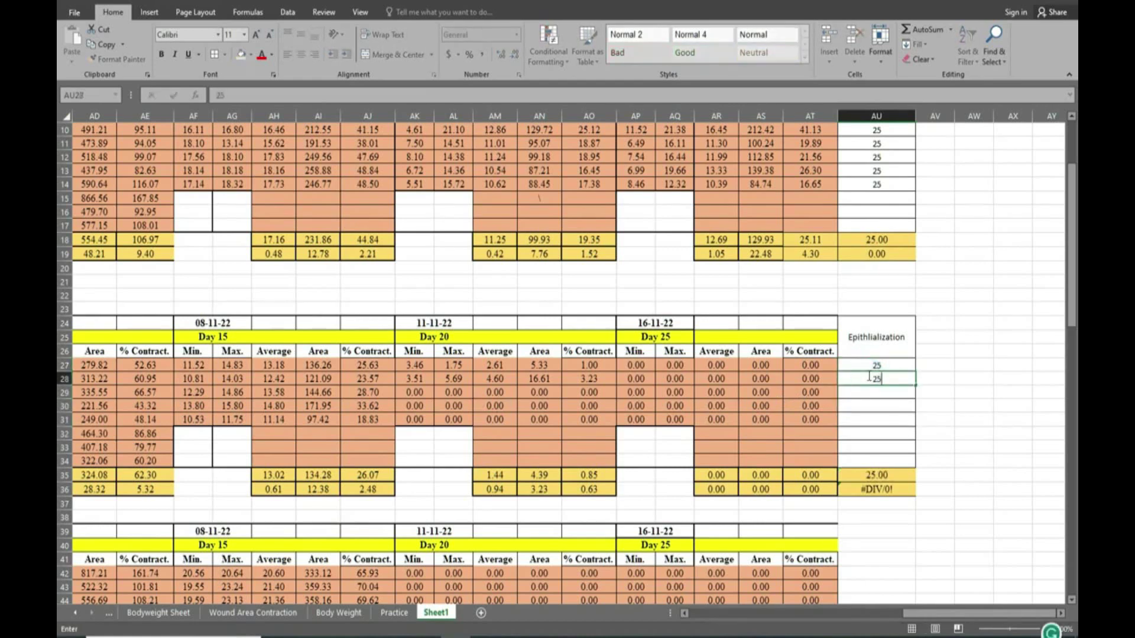
pyautogui.click(873, 396)
pyautogui.click(874, 397)
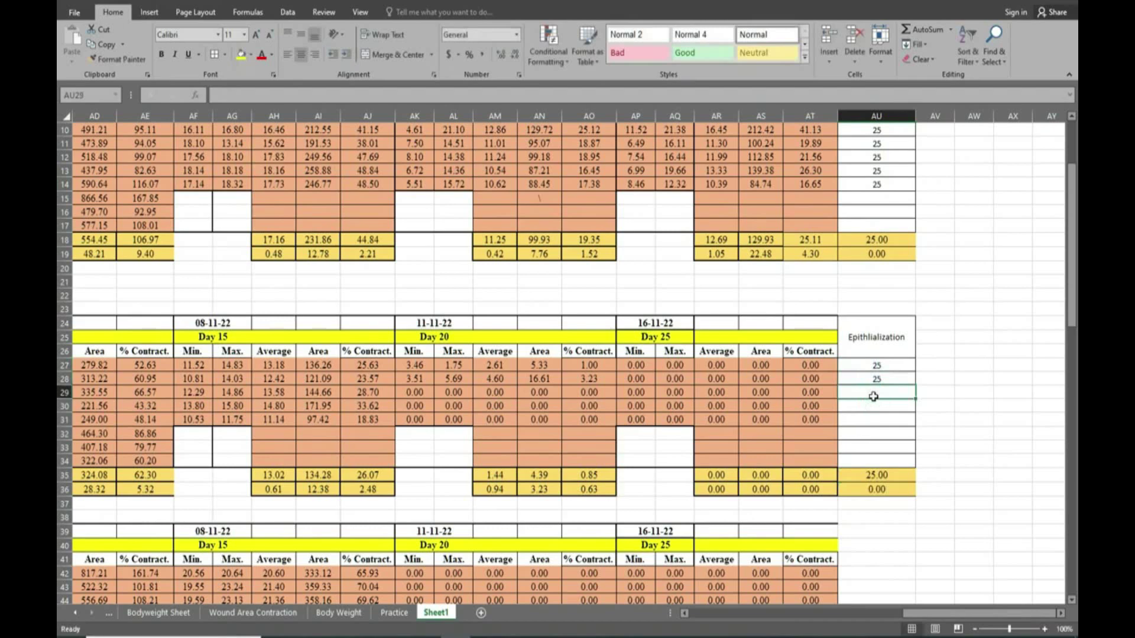
pyautogui.write('20')
pyautogui.click(875, 406)
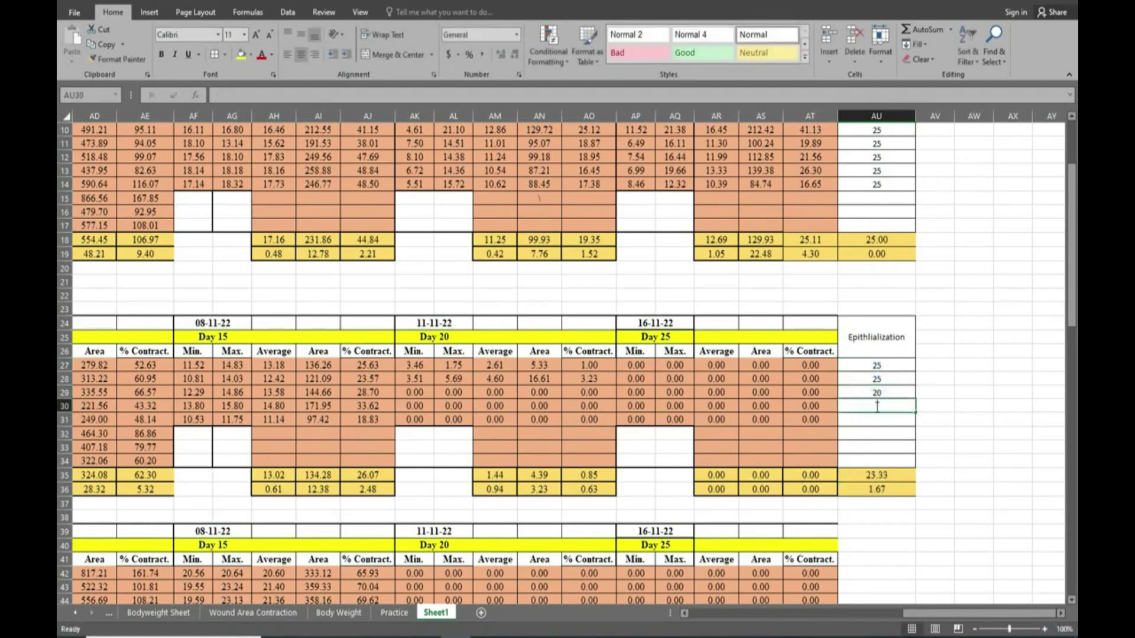
pyautogui.write('20')
pyautogui.click(877, 417)
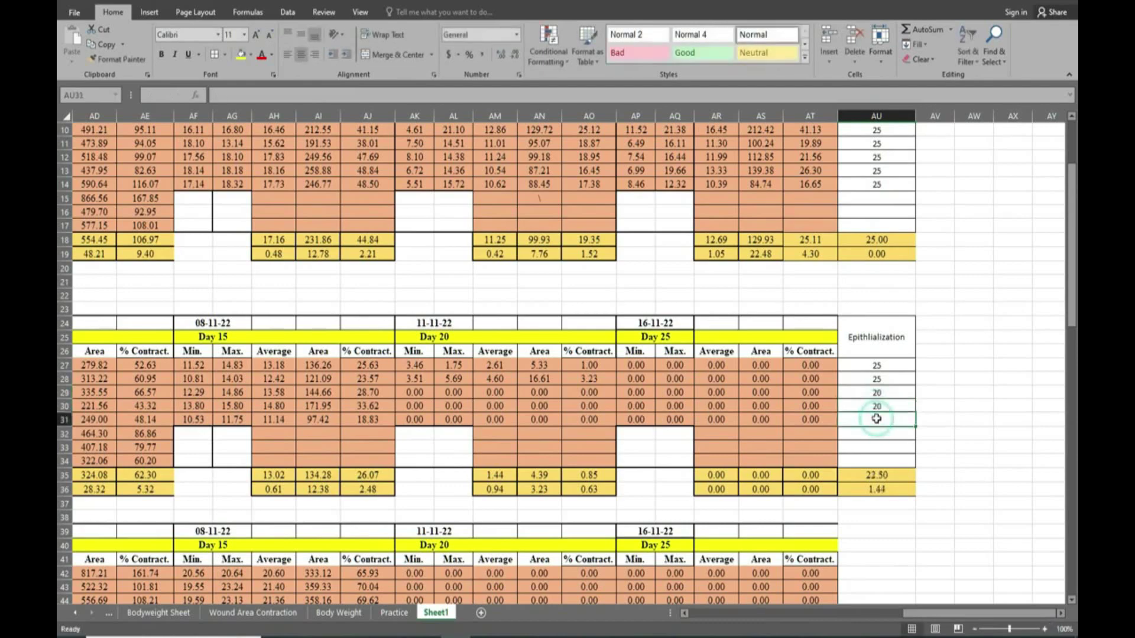
pyautogui.write('20')
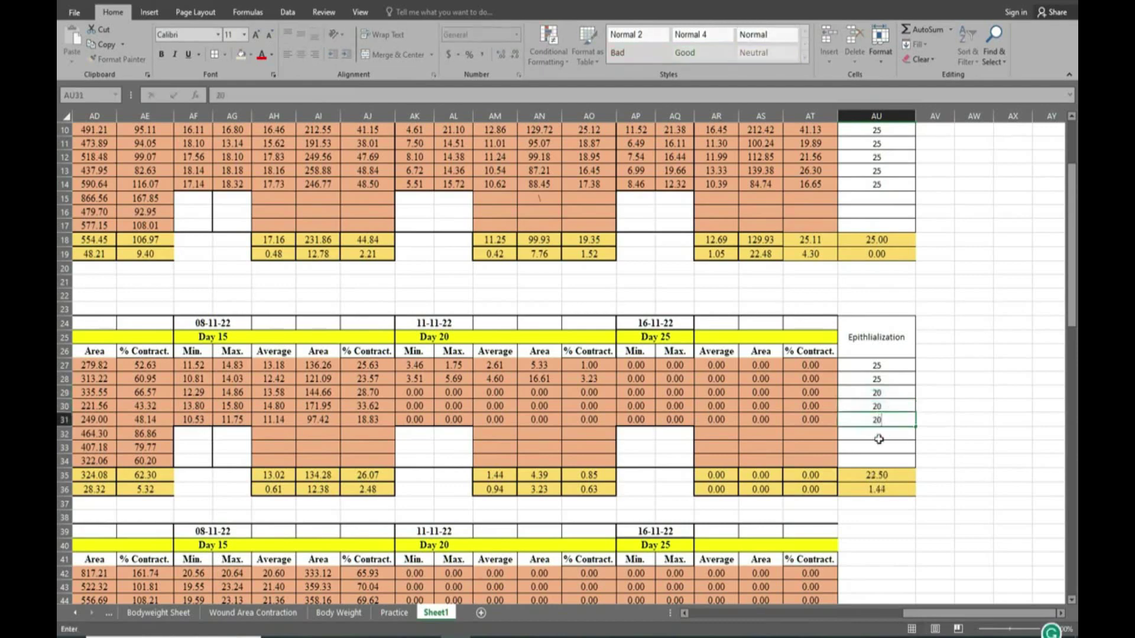
pyautogui.click(879, 439)
pyautogui.scroll(-2, 884, 431)
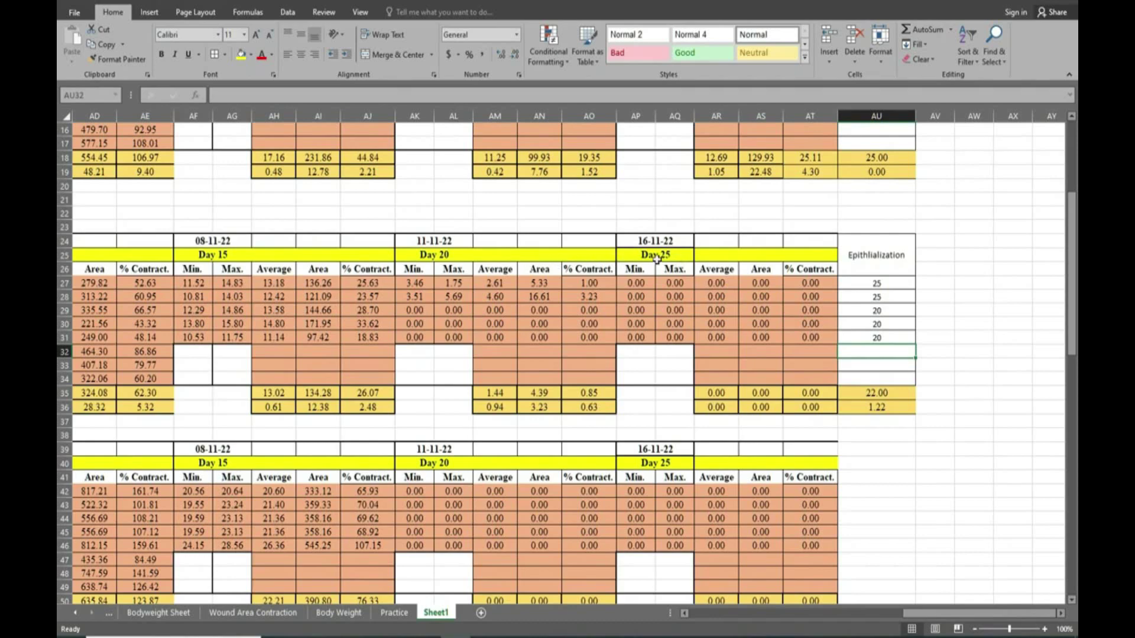
# - Copy block AU24:AU36 to AU39 beside the third group and clear its values AU42:AU46
pyautogui.scroll(-3, 859, 400)
pyautogui.scroll(3, 864, 398)
pyautogui.moveTo(888, 254); pyautogui.dragTo(887, 406)
pyautogui.hotkey('ctrl', 'c')
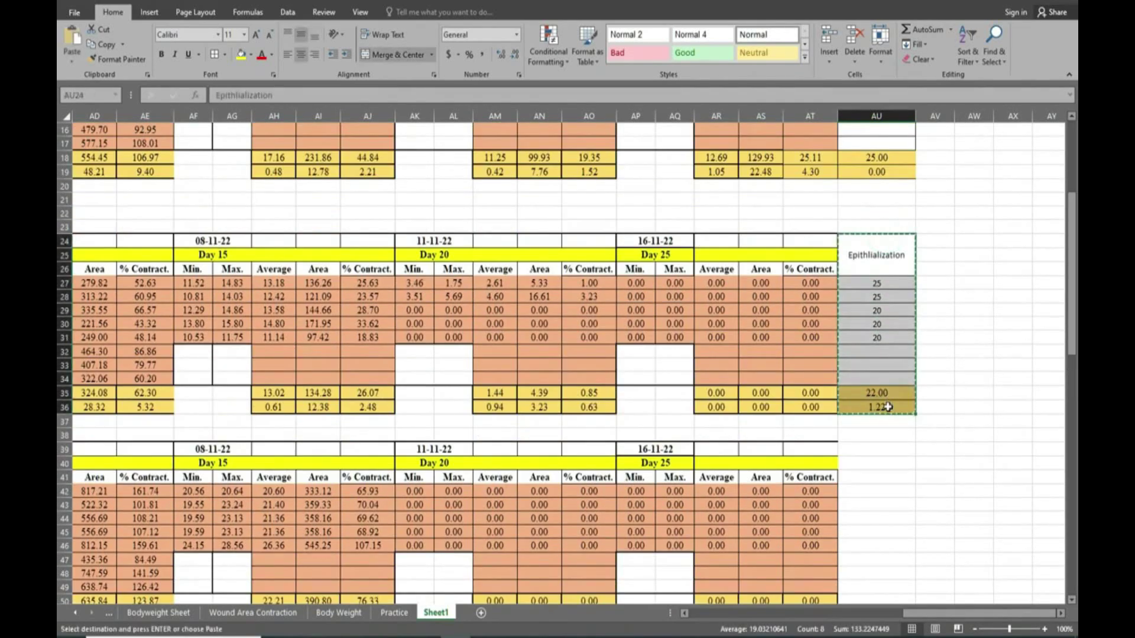
pyautogui.scroll(-3, 886, 405)
pyautogui.click(865, 324)
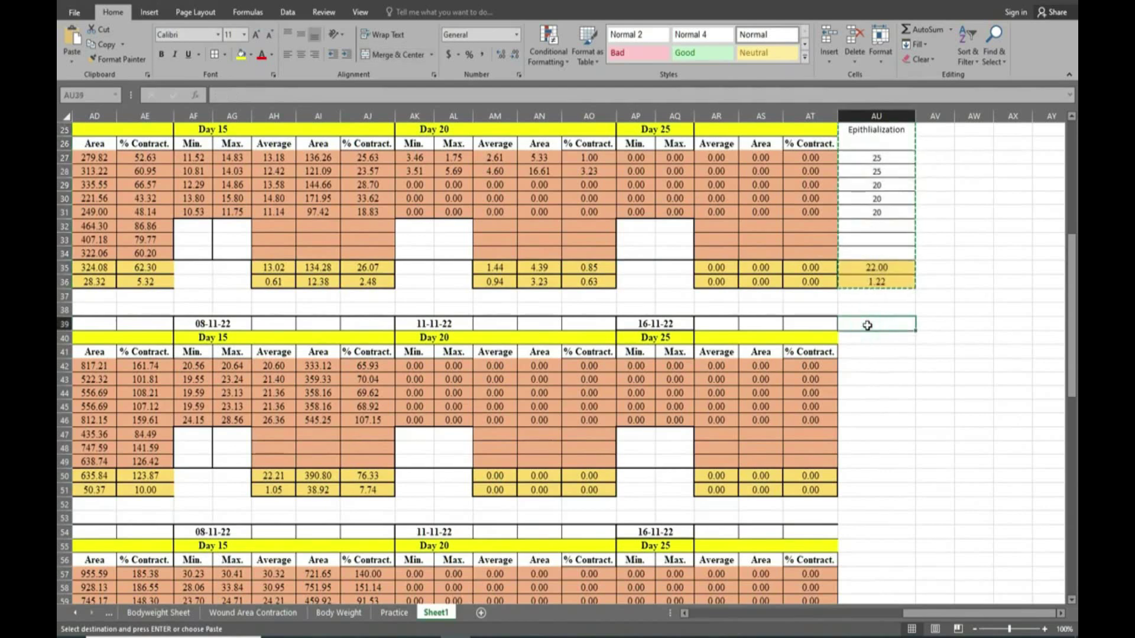
pyautogui.hotkey('ctrl', 'v')
pyautogui.moveTo(877, 365); pyautogui.dragTo(896, 419)
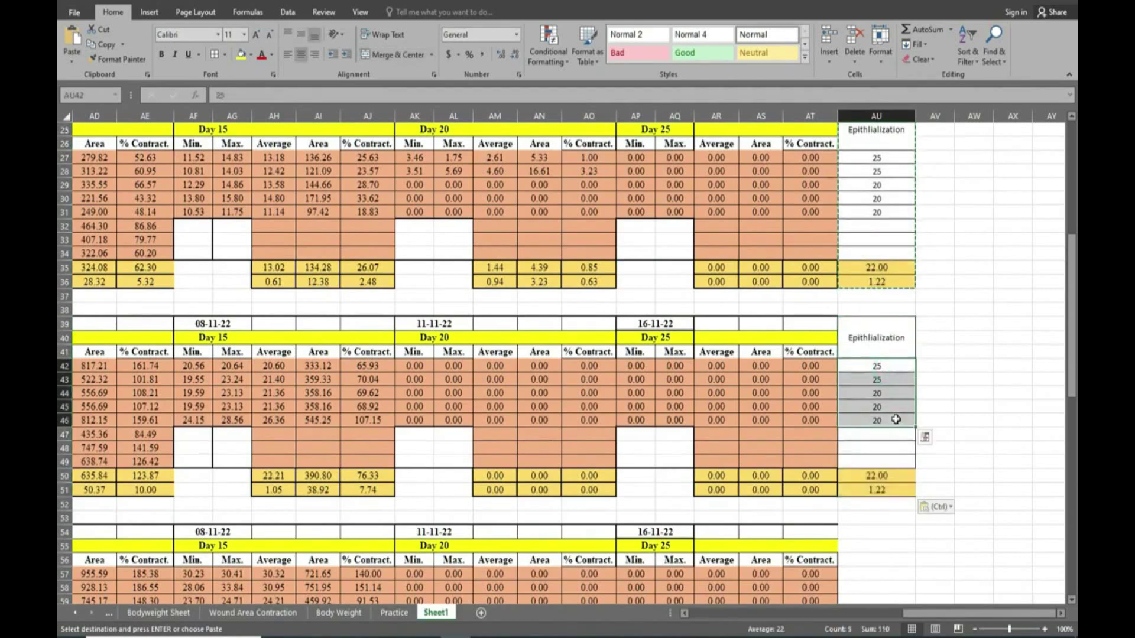
pyautogui.press('Delete')
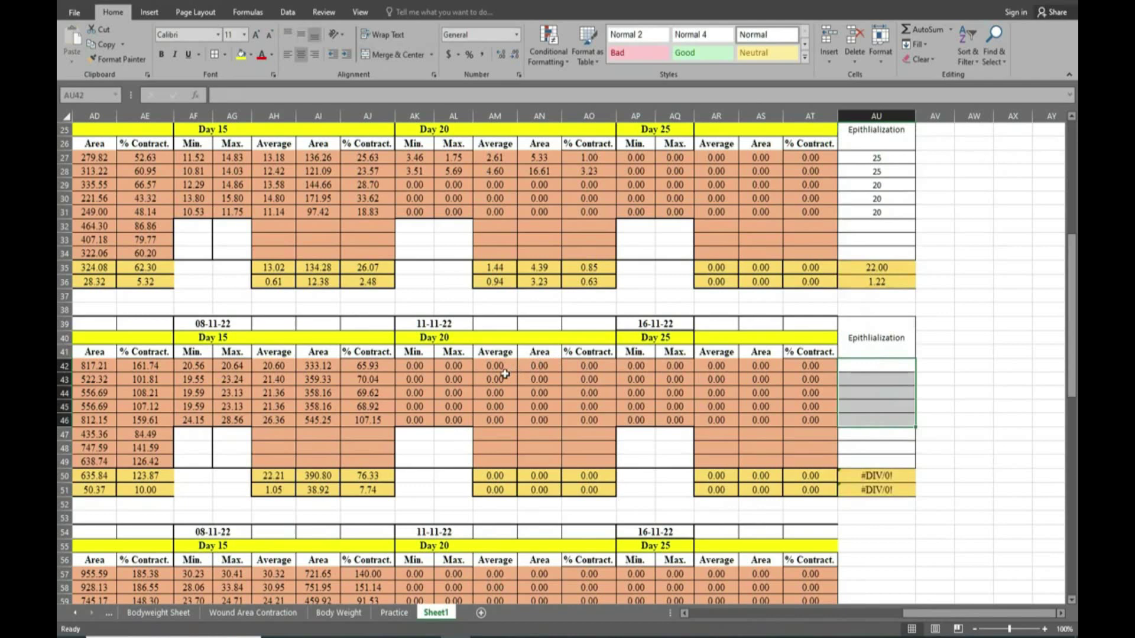
# - Fill AU42:AU46 with 20 (mean 20.00, SEM 0.00) and copy the finished block AU39:AU51
pyautogui.click(875, 367)
pyautogui.write('20')
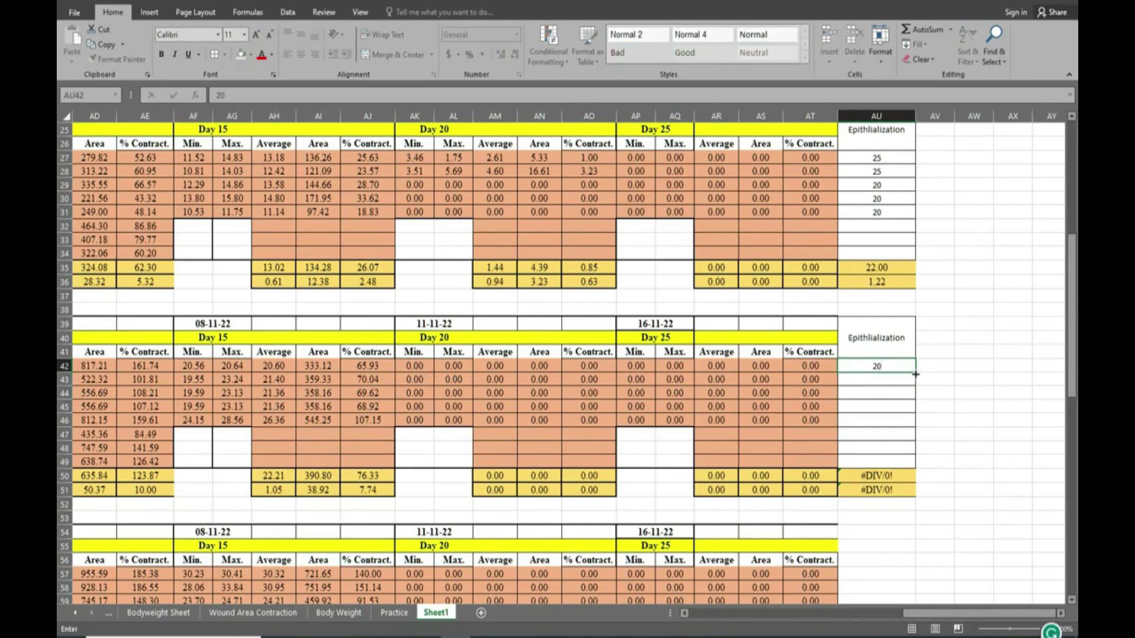
pyautogui.moveTo(915, 374); pyautogui.dragTo(916, 427)
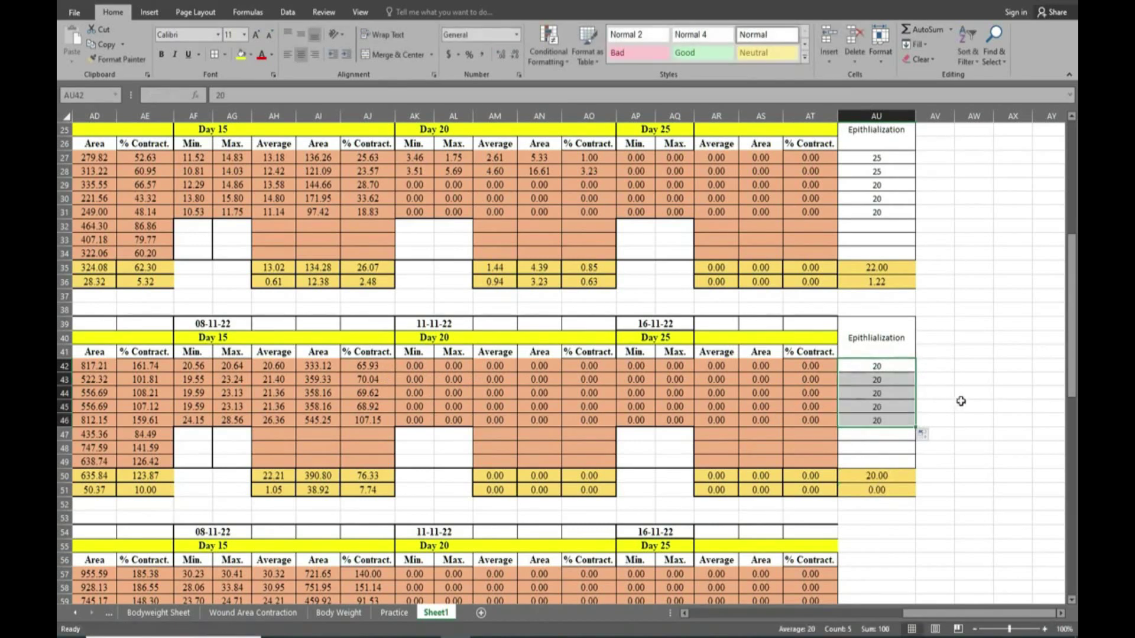
pyautogui.click(961, 401)
pyautogui.scroll(-4, 962, 397)
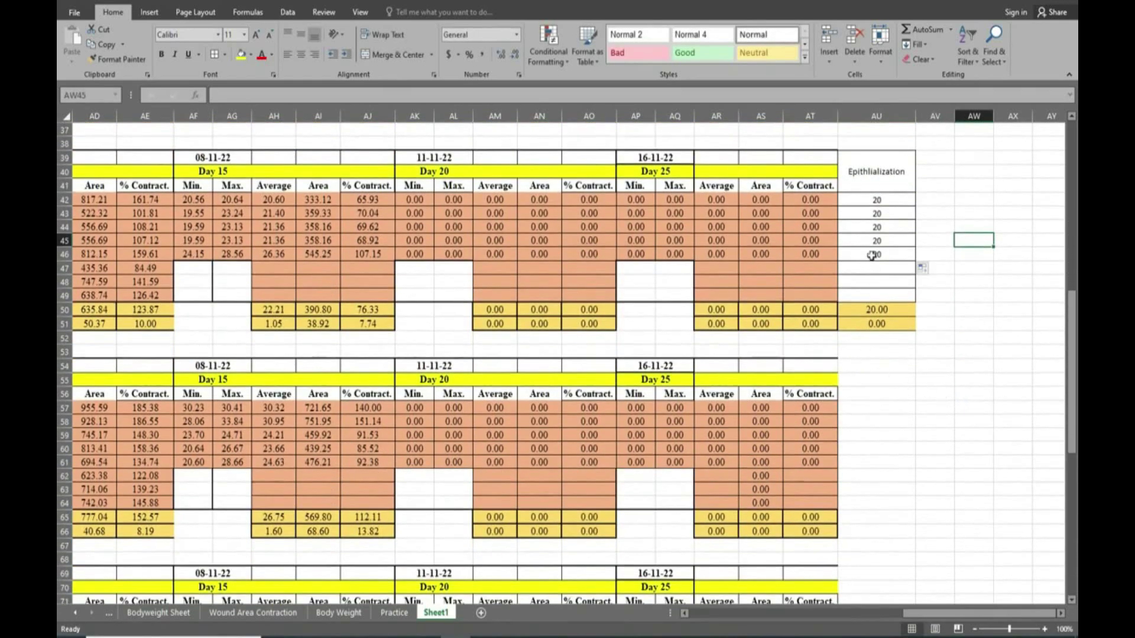
pyautogui.moveTo(874, 159); pyautogui.dragTo(889, 322)
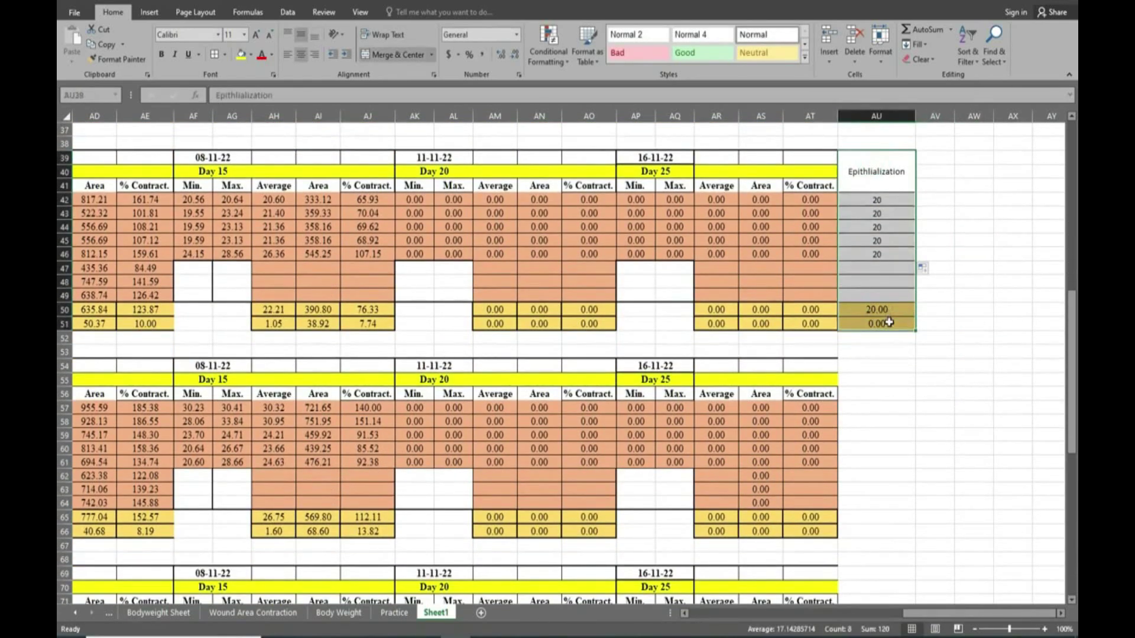
pyautogui.hotkey('ctrl', 'c')
# - Paste the Epithlialization block at AU54 beside the fourth group, keeping its 20s
pyautogui.click(872, 366)
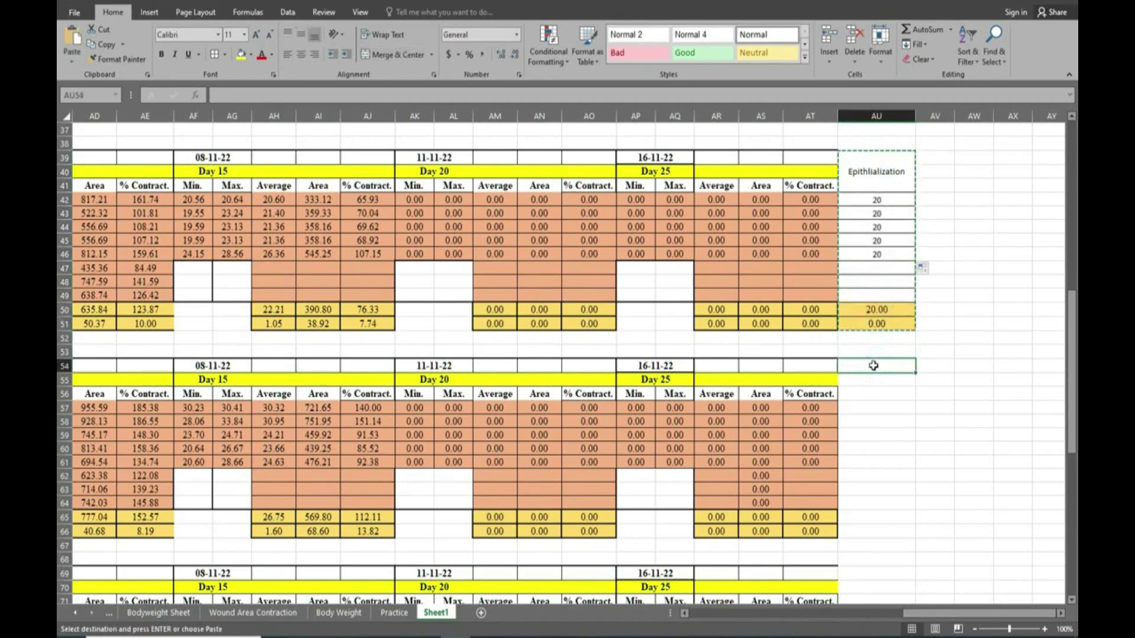
pyautogui.hotkey('ctrl', 'v')
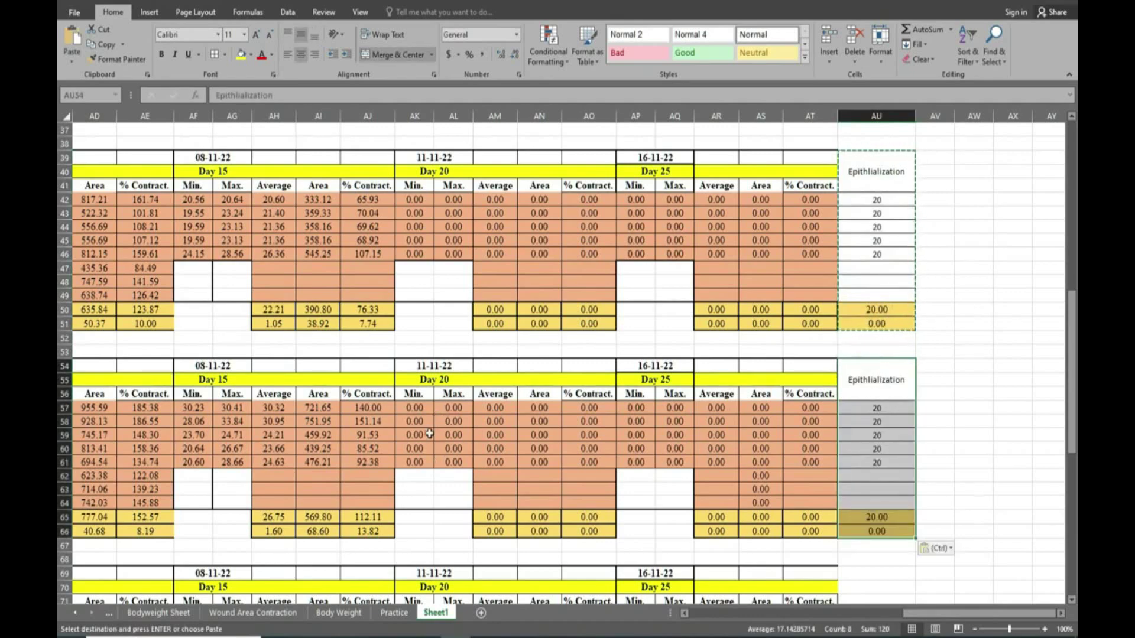
pyautogui.scroll(-4, 930, 436)
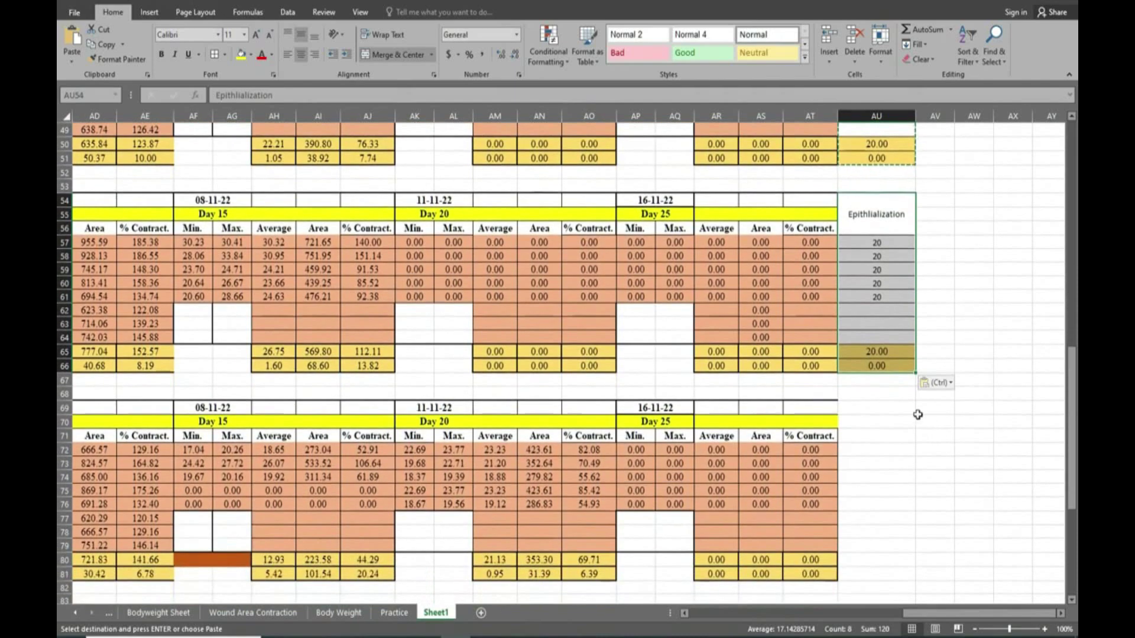
pyautogui.scroll(5, 880, 574)
pyautogui.press('Escape')
# - Copy block AU54:AU66 to AU69 beside the fifth group and clear its values AU72:AU76
pyautogui.hotkey('ctrl', 'c')
pyautogui.scroll(-4, 924, 517)
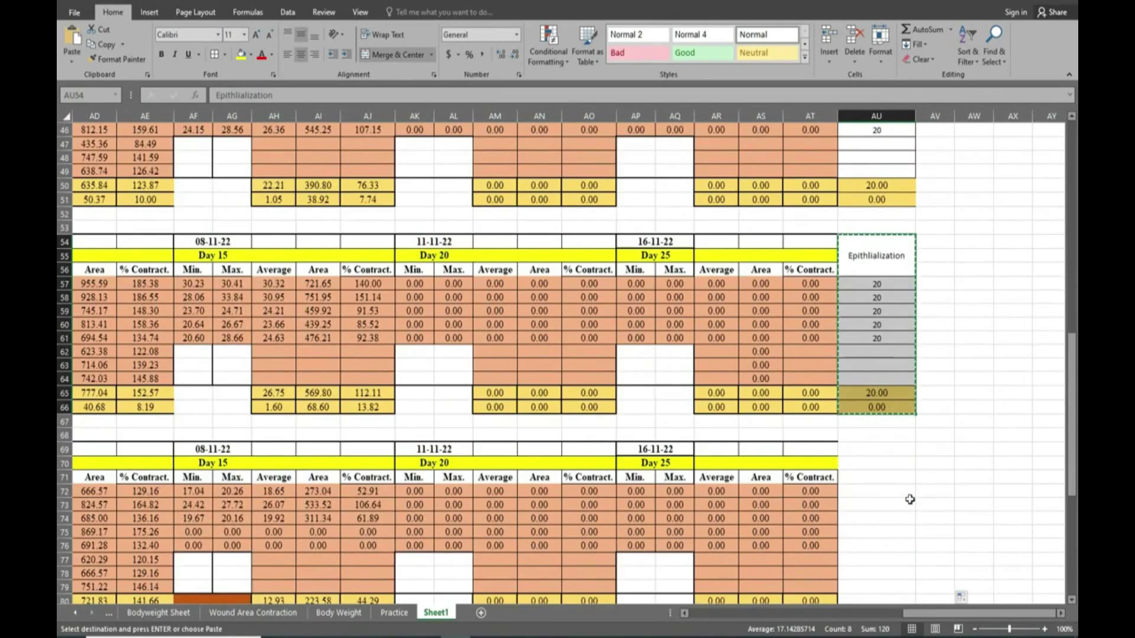
pyautogui.click(865, 449)
pyautogui.hotkey('ctrl', 'v')
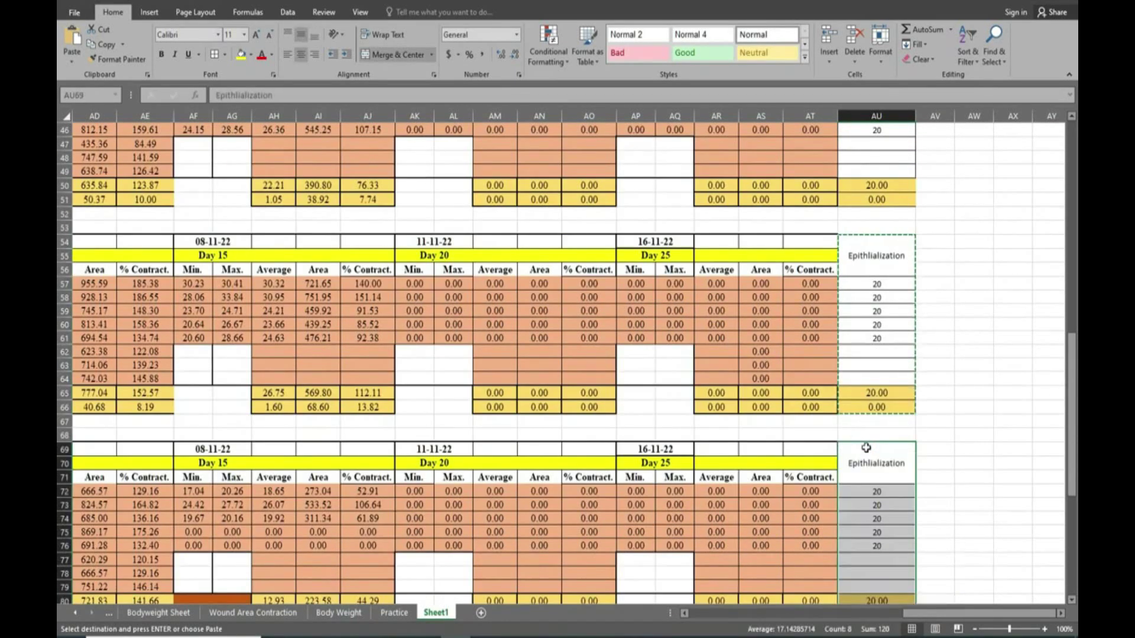
pyautogui.scroll(-4, 881, 414)
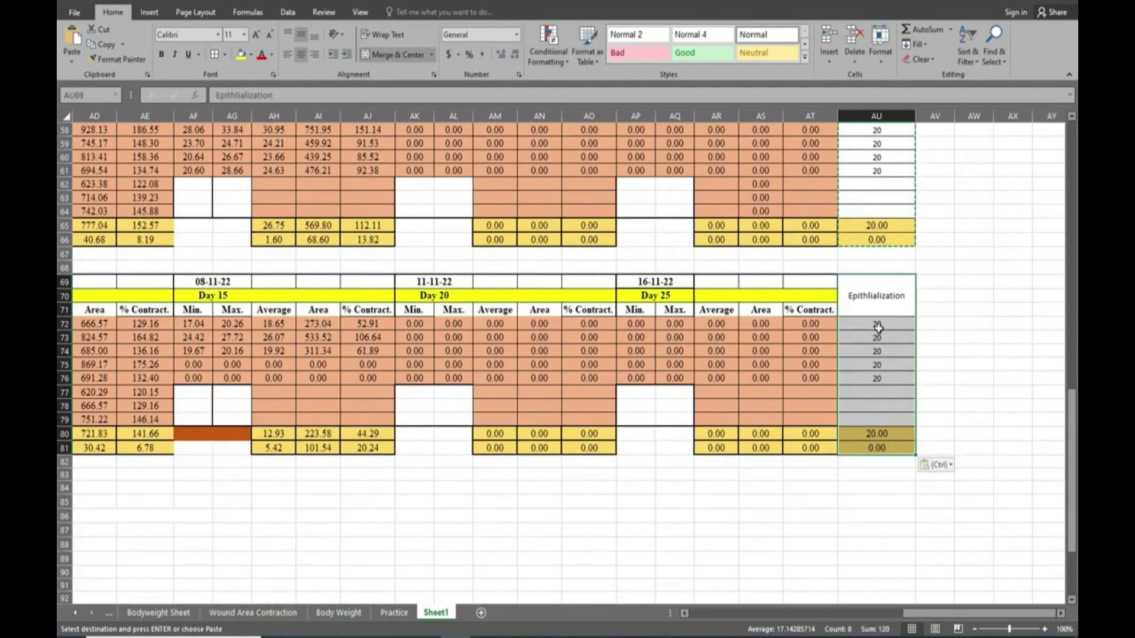
pyautogui.moveTo(874, 325); pyautogui.dragTo(882, 383)
pyautogui.press('Delete')
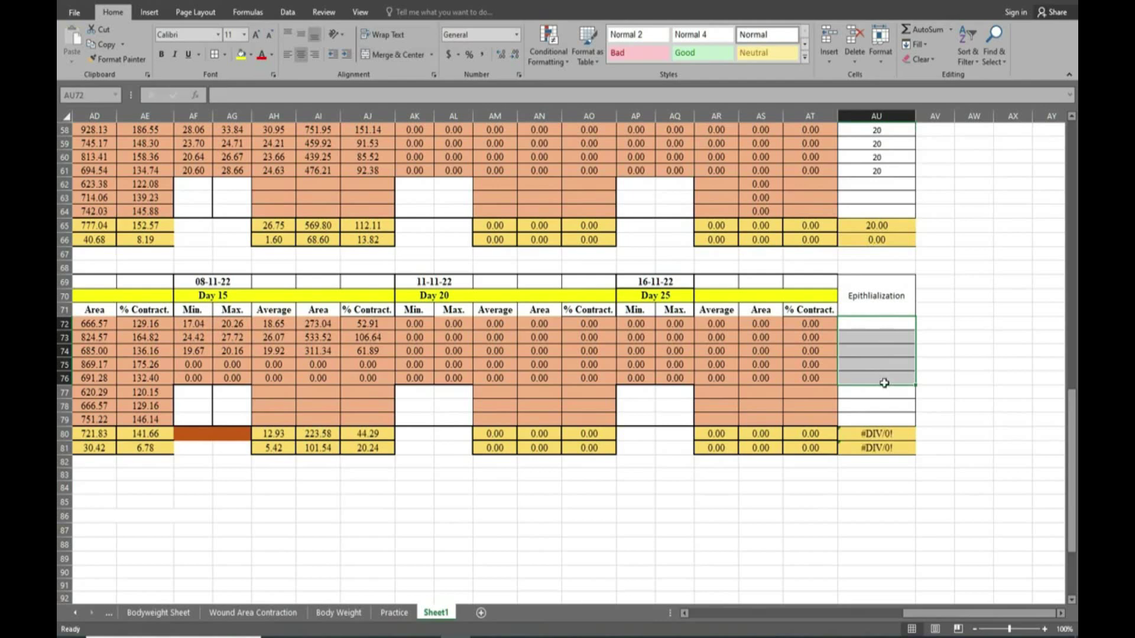
# - Enter 20, 20, 20, 15, 15 in AU72:AU76, giving mean 18.00 and SEM 1.22
pyautogui.click(876, 369)
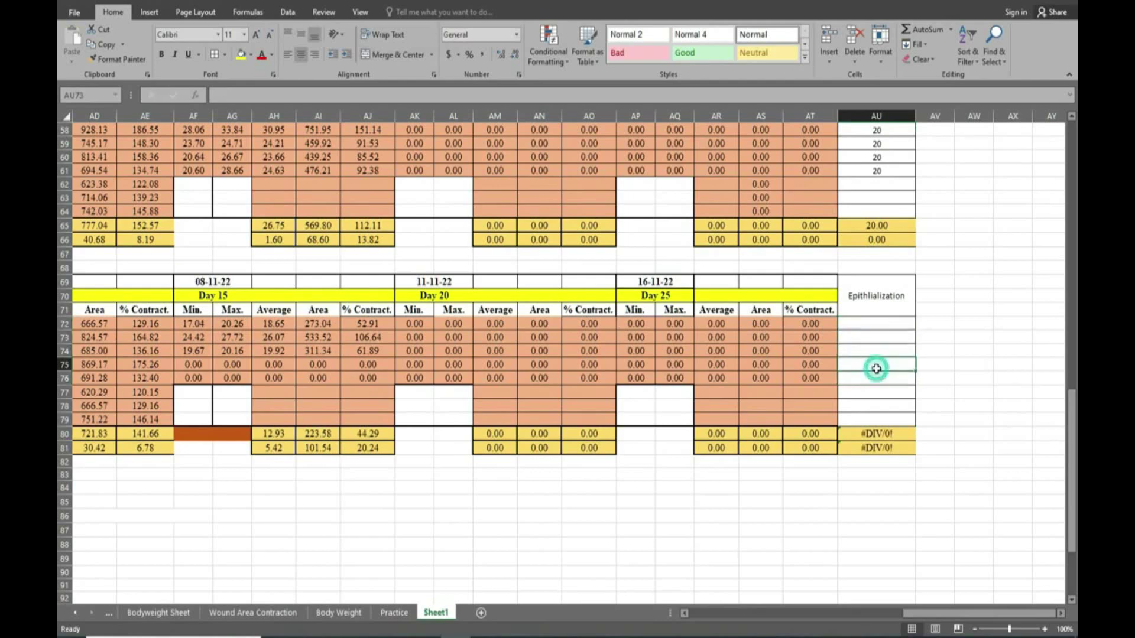
pyautogui.click(877, 325)
pyautogui.write('20')
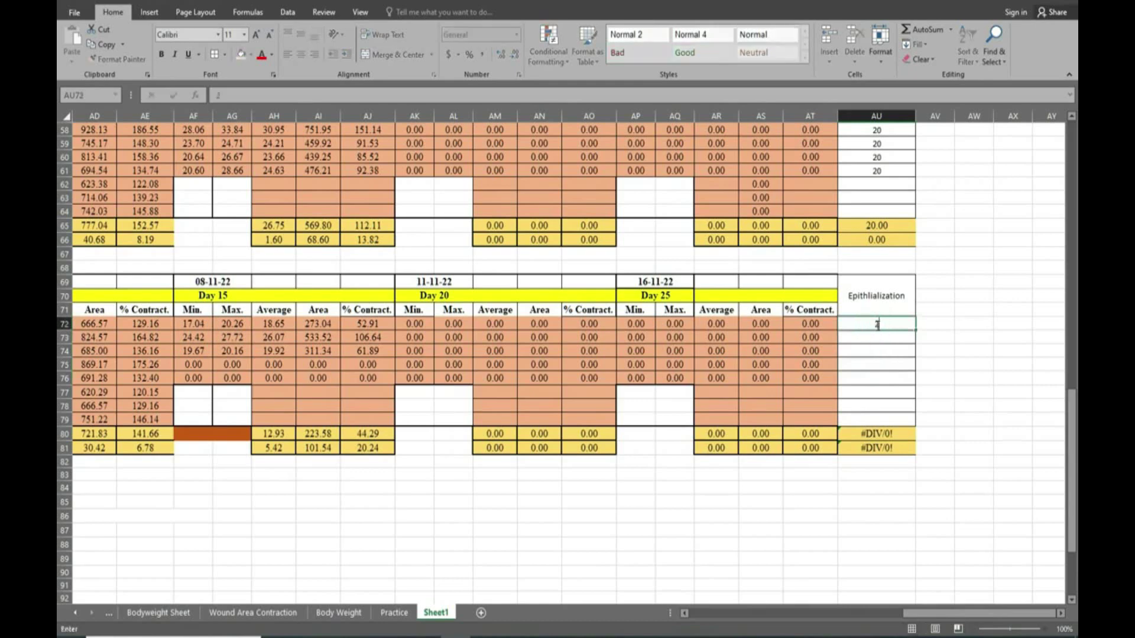
pyautogui.click(877, 336)
pyautogui.write('20')
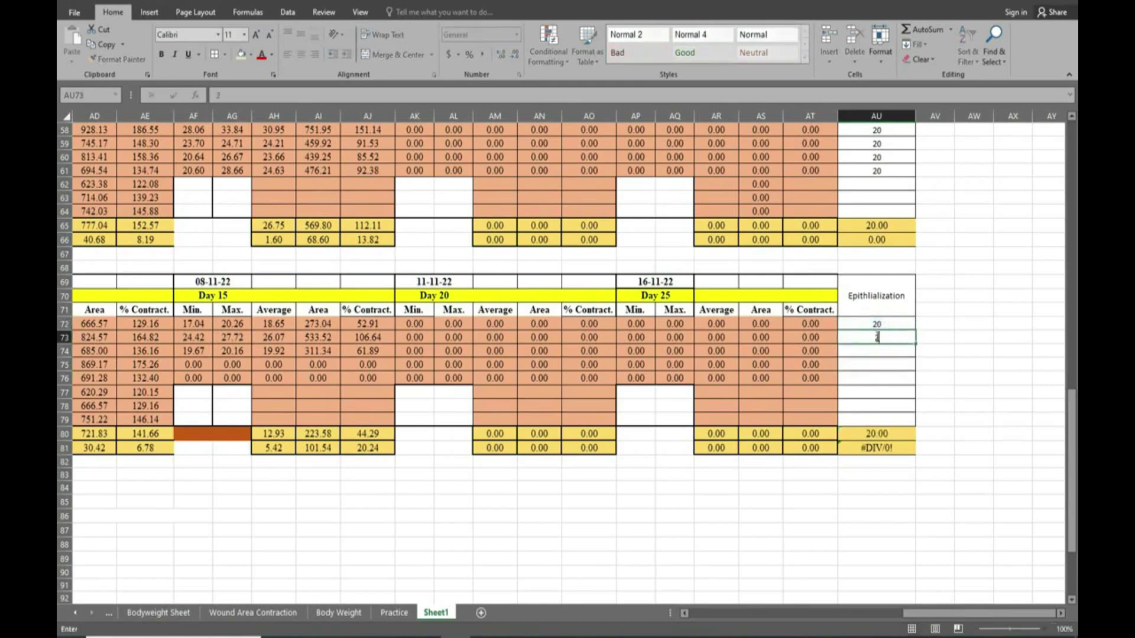
pyautogui.click(878, 350)
pyautogui.write('20')
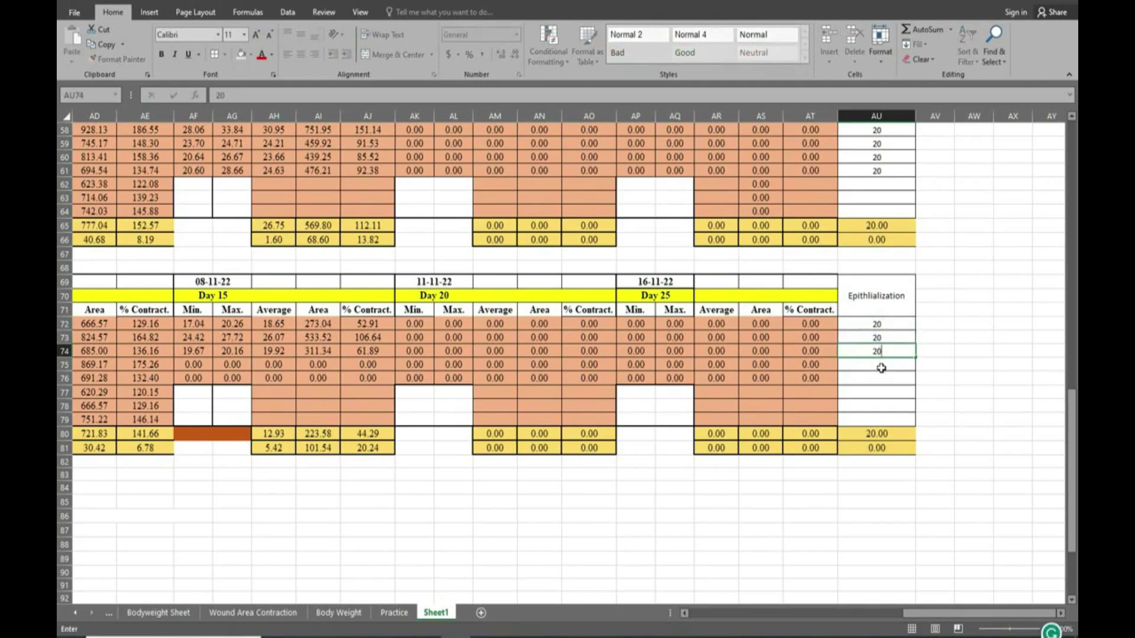
pyautogui.click(881, 368)
pyautogui.write('1')
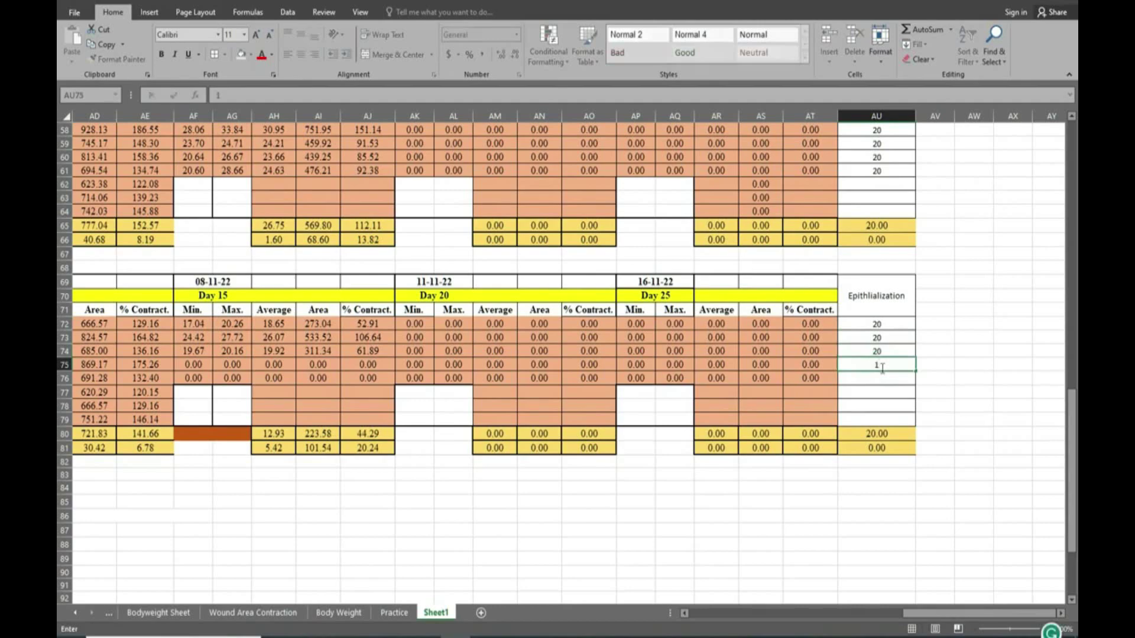
pyautogui.write('5')
pyautogui.press('Return')
pyautogui.write('15')
# - Review the fifth group's completed Epithlialization column and its summary rows
pyautogui.click(973, 420)
pyautogui.scroll(1, 922, 408)
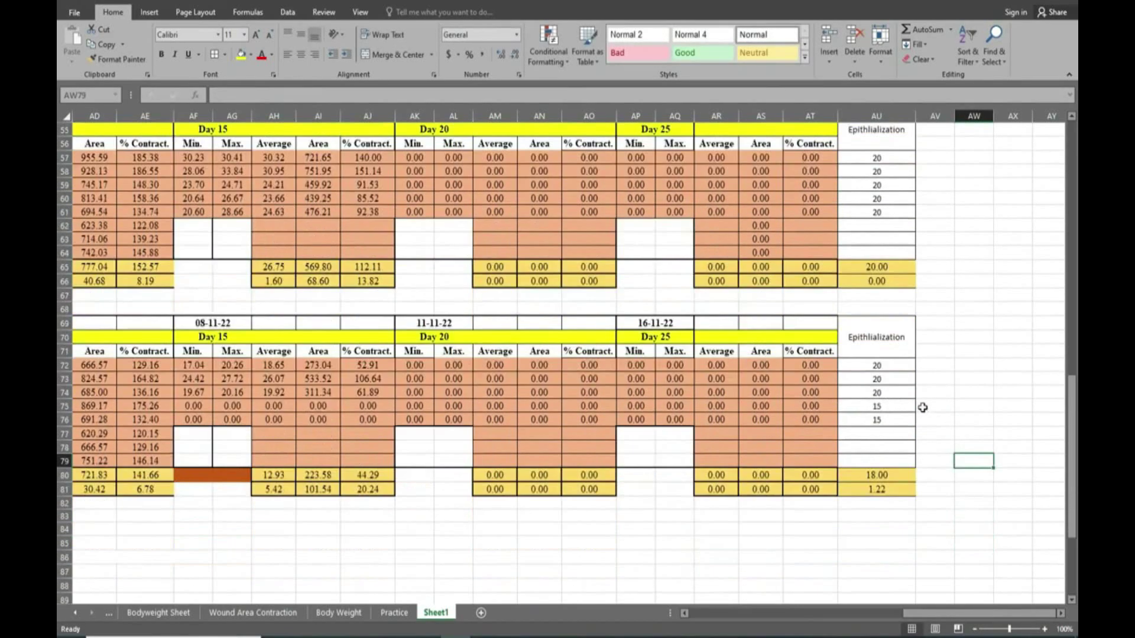
pyautogui.scroll(-2, 922, 407)
pyautogui.scroll(2, 922, 408)
pyautogui.moveTo(877, 323); pyautogui.dragTo(899, 480)
pyautogui.click(973, 419)
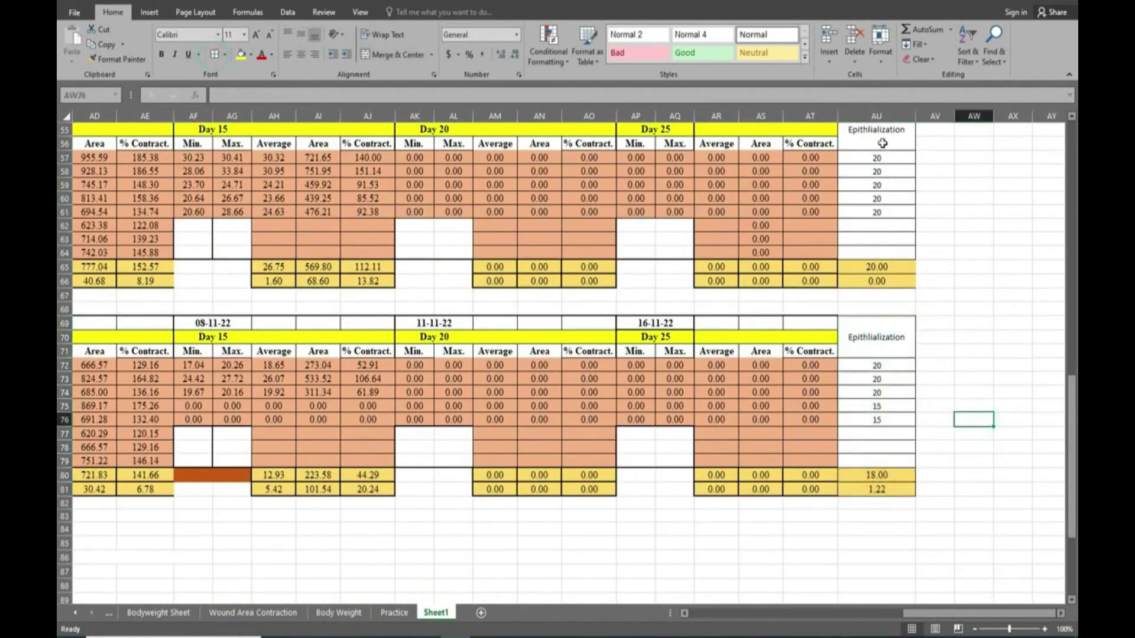
pyautogui.scroll(5, 881, 153)
pyautogui.click(973, 323)
pyautogui.scroll(-3, 998, 402)
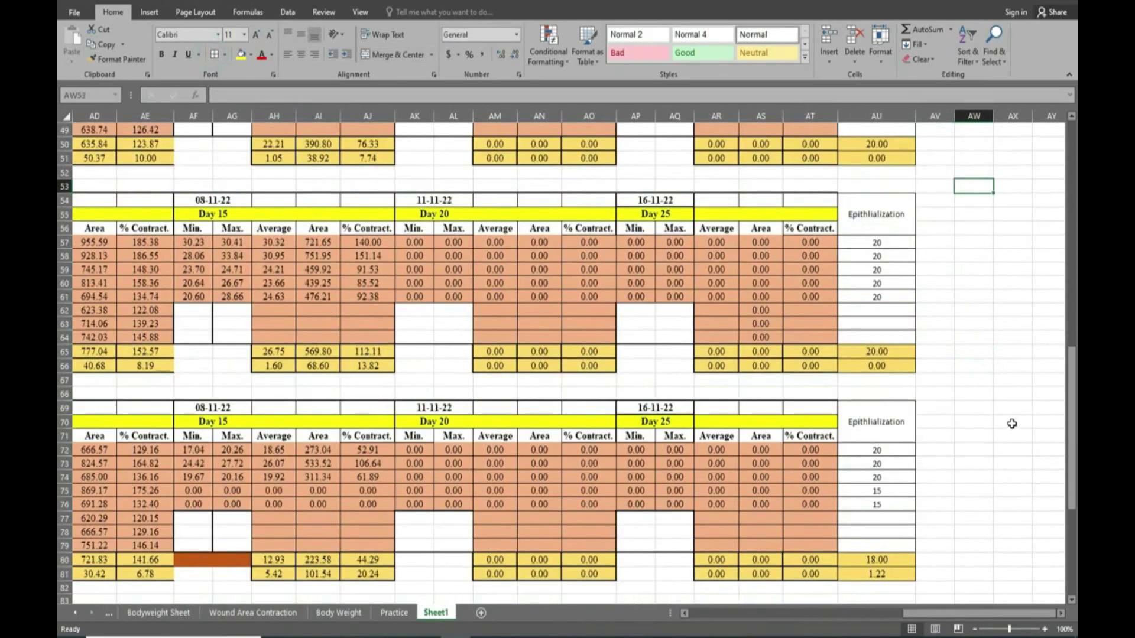
pyautogui.scroll(3, 1011, 424)
pyautogui.scroll(-6, 1012, 424)
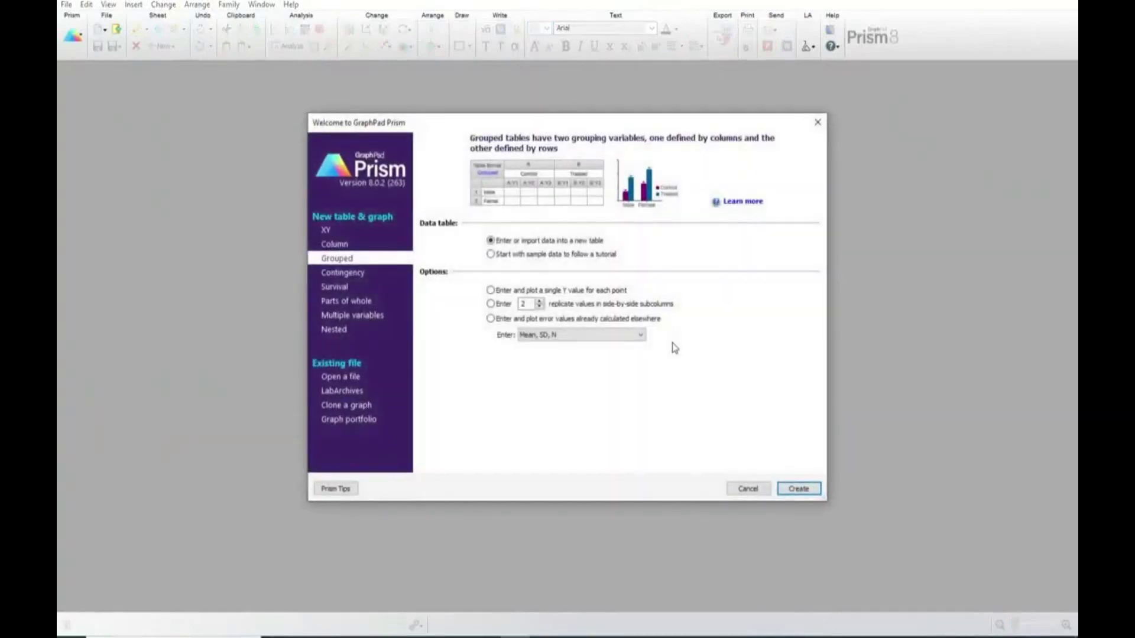
# - Pick the Column table type under New table & graph in the Welcome dialog
pyautogui.click(335, 244)
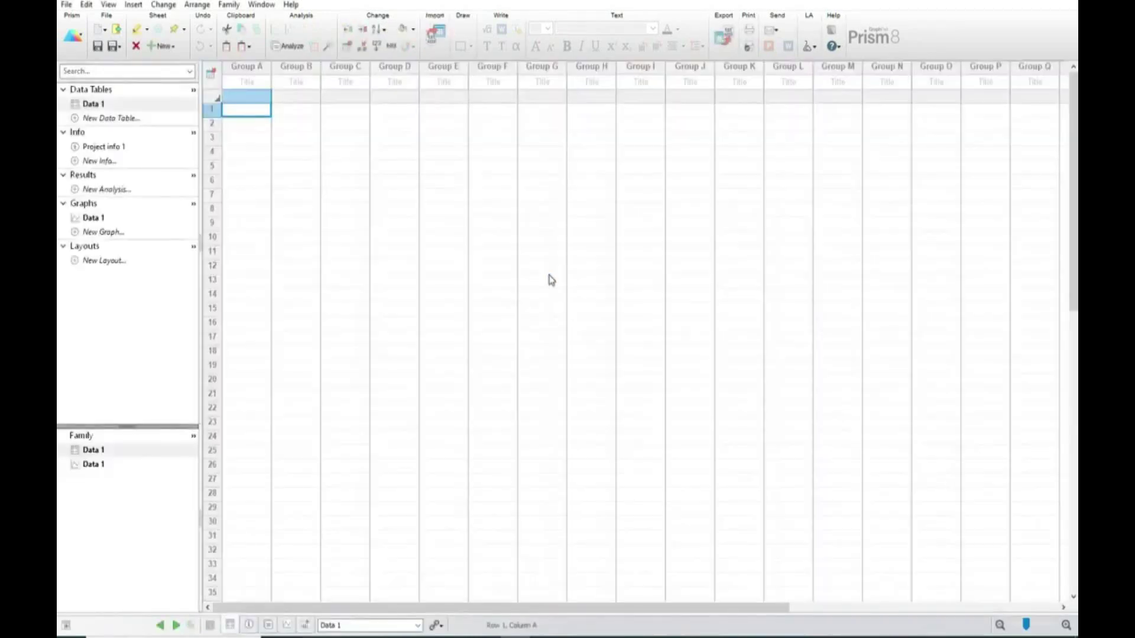
# - Title the first three group columns DC, Nitrofurazone 0.2% and SLO-x/9
pyautogui.click(247, 81)
pyautogui.write('DC')
pyautogui.click(296, 83)
pyautogui.write('Nitrofurazone 0.2%')
pyautogui.press('Tab')
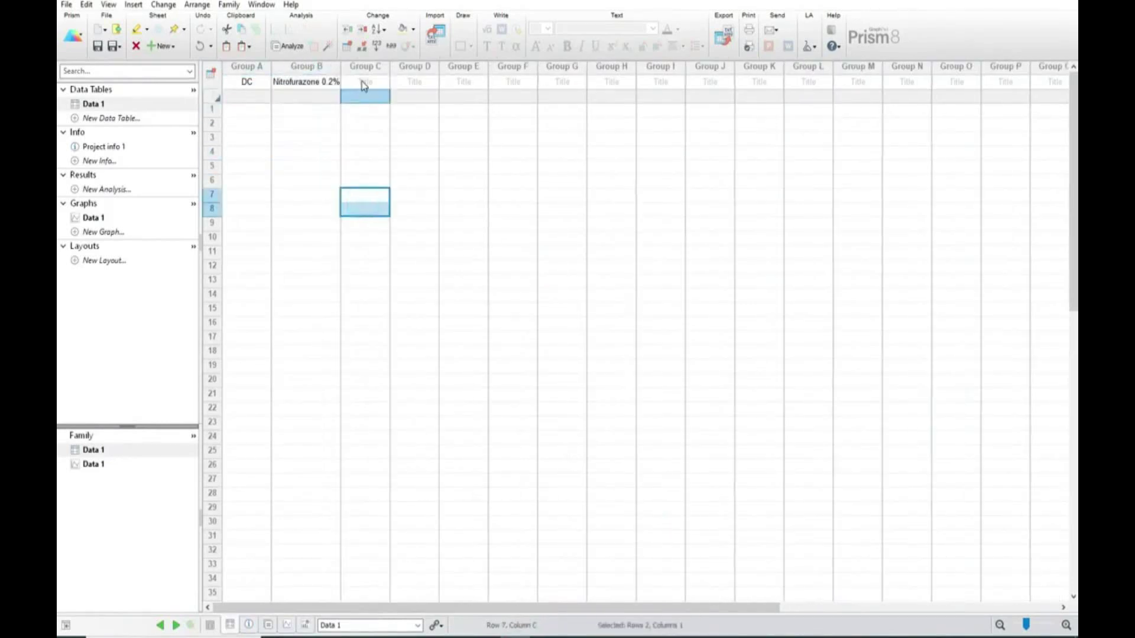
pyautogui.click(369, 83)
pyautogui.write('SLO-x/9')
pyautogui.click(555, 240)
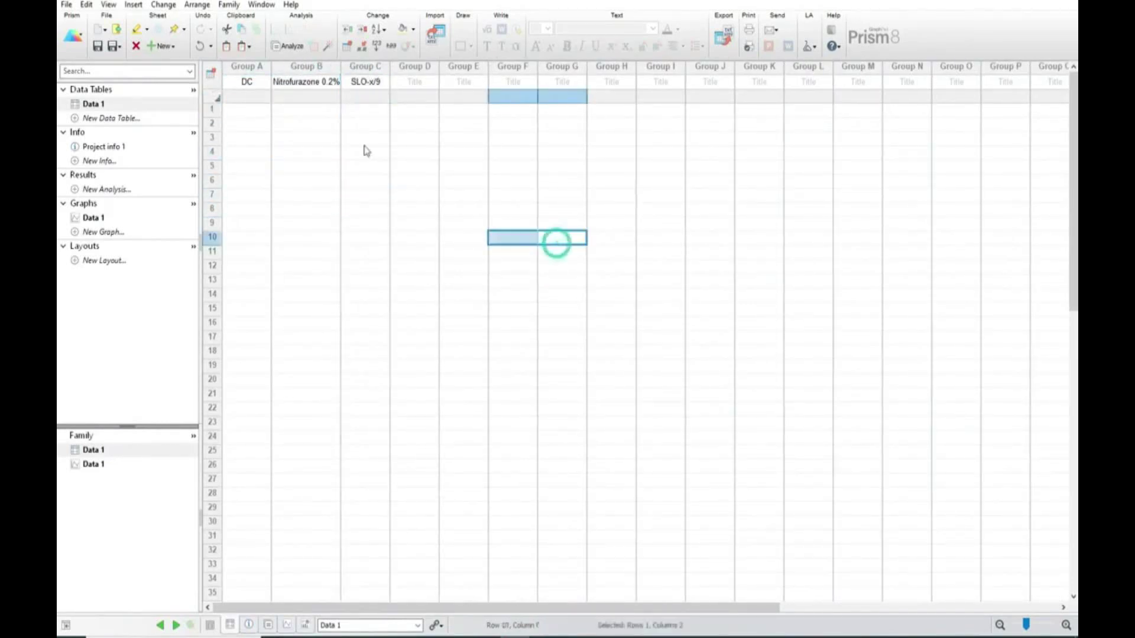
# - In Column Titles, name columns D and E SLO-X/3 and SLO-X
pyautogui.doubleClick(364, 81)
pyautogui.click(482, 239)
pyautogui.write('SLO-X/3')
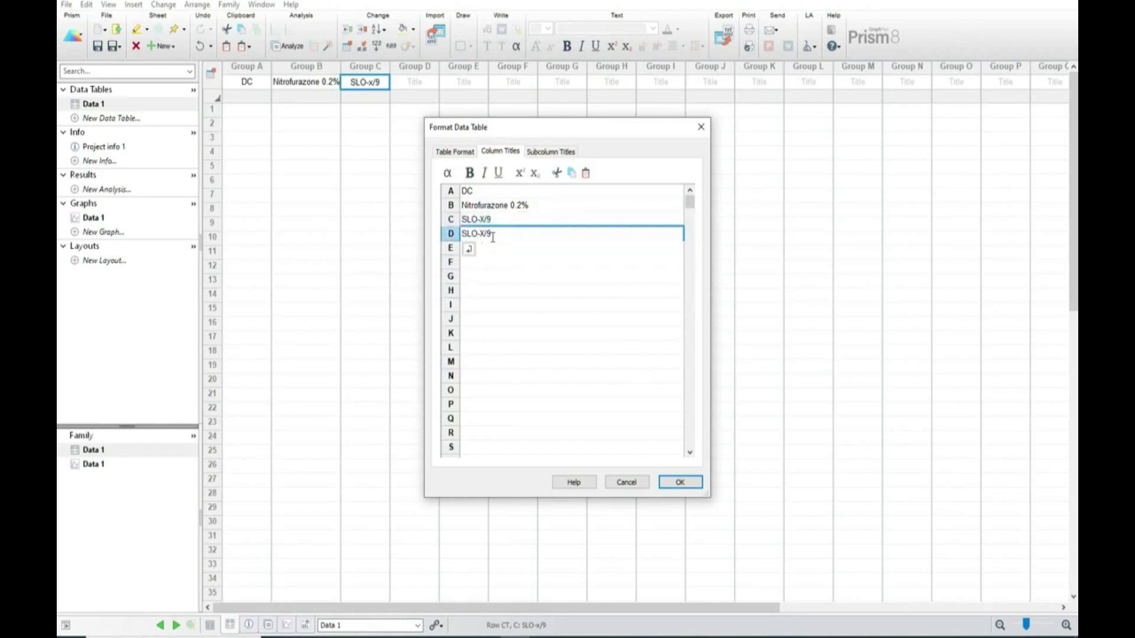
pyautogui.click(482, 248)
pyautogui.write('SLO-X')
pyautogui.press('Return')
# - In Excel, select the five DC epithelialization values (AU10:AU14)
pyautogui.hotkey('alt', 'Tab')
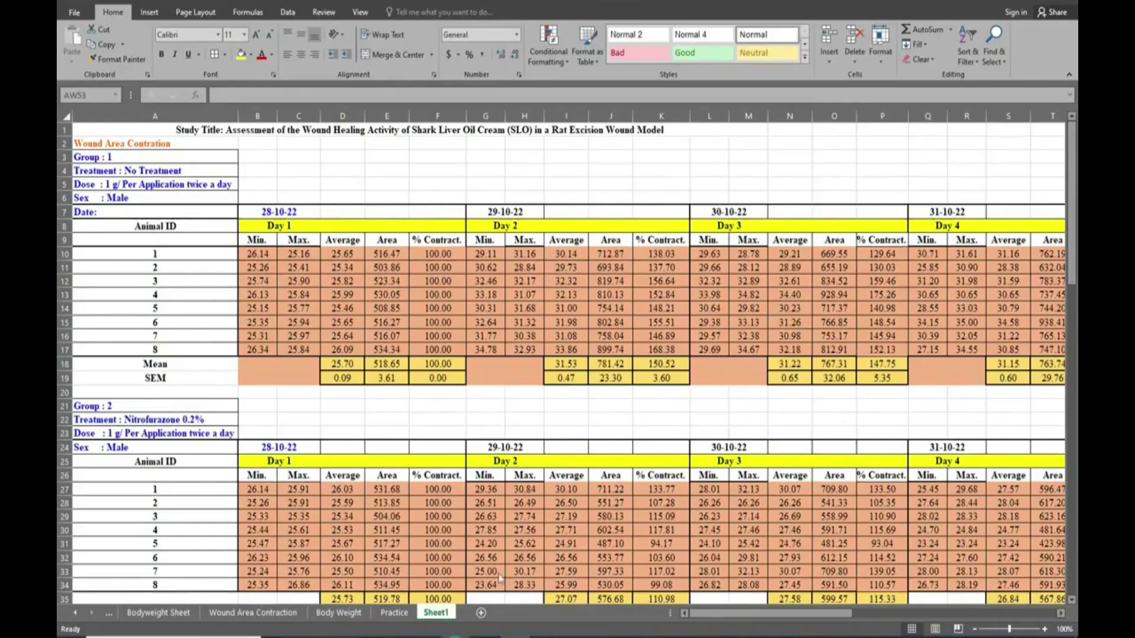
pyautogui.moveTo(790, 614); pyautogui.dragTo(1007, 615)
pyautogui.moveTo(992, 254); pyautogui.dragTo(995, 308)
# - Copy the DC epithelialization days into Prism's Group A column
pyautogui.hotkey('ctrl', 'c')
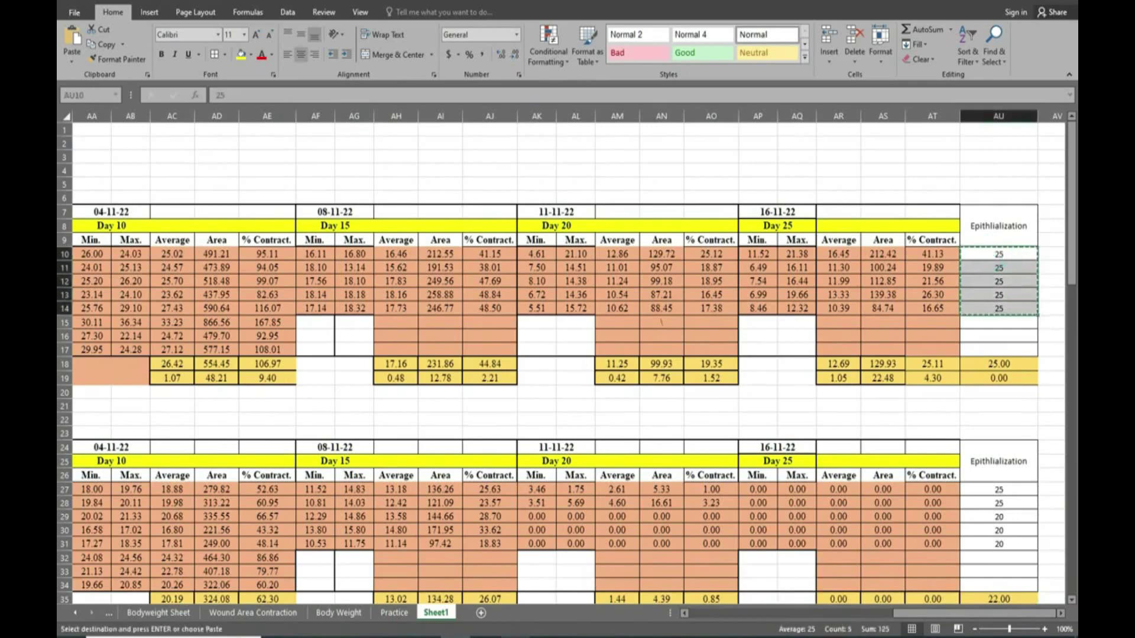
pyautogui.hotkey('alt', 'Tab')
pyautogui.click(249, 109)
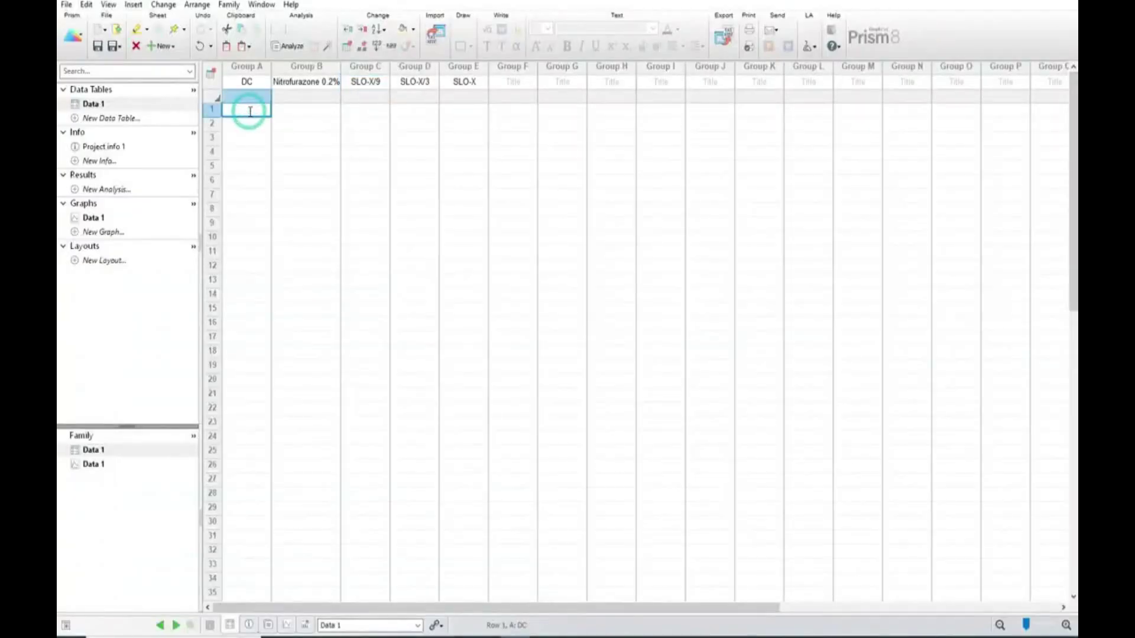
pyautogui.hotkey('ctrl', 'v')
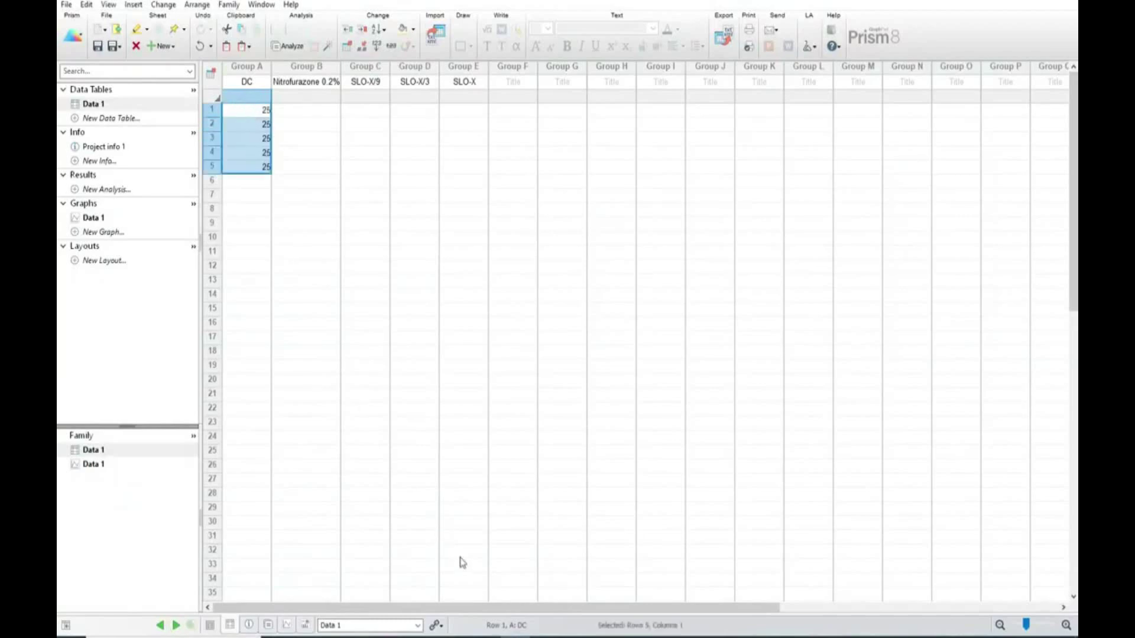
# - Copy the Nitrofurazone 0.2% epithelialization days from Excel into Group B
pyautogui.hotkey('alt', 'Tab')
pyautogui.scroll(-5, 1043, 321)
pyautogui.moveTo(998, 325); pyautogui.dragTo(1005, 380)
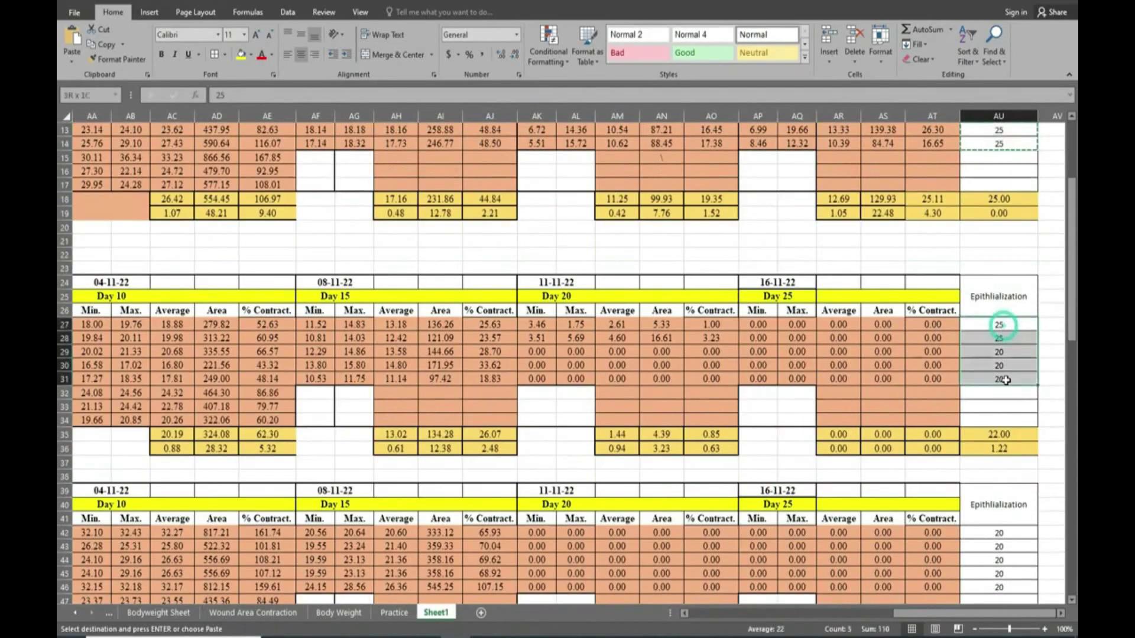
pyautogui.hotkey('ctrl', 'c')
pyautogui.hotkey('alt', 'Tab')
pyautogui.click(298, 111)
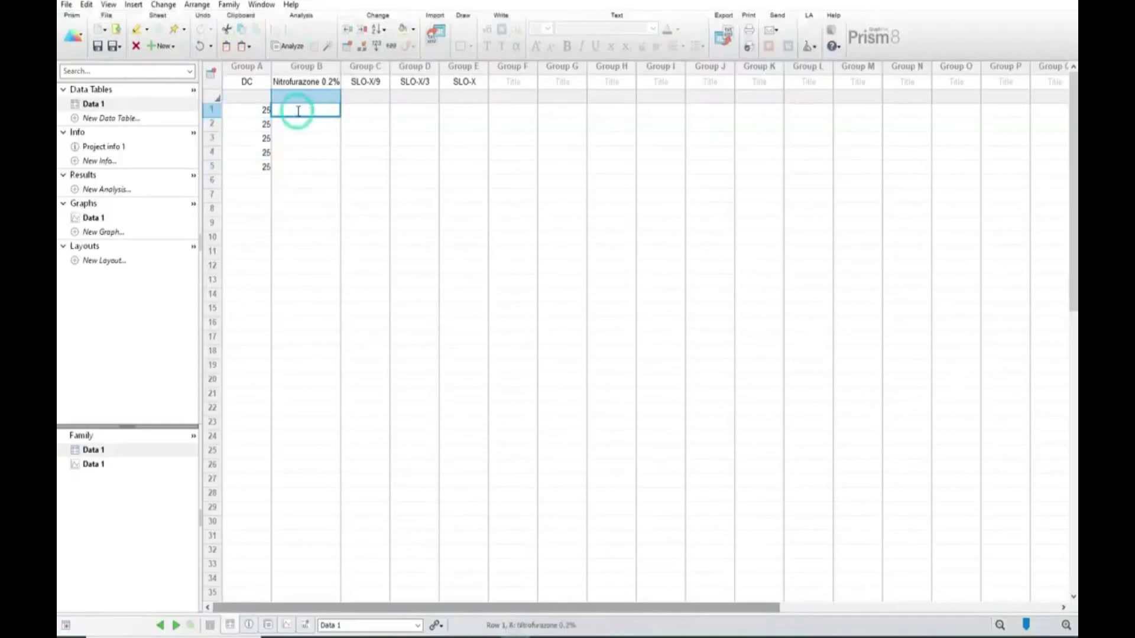
pyautogui.hotkey('ctrl', 'v')
# - Copy the SLO-X/9 epithelialization days from Excel into Group C
pyautogui.hotkey('alt', 'Tab')
pyautogui.scroll(-3, 1046, 272)
pyautogui.moveTo(998, 407); pyautogui.dragTo(1004, 461)
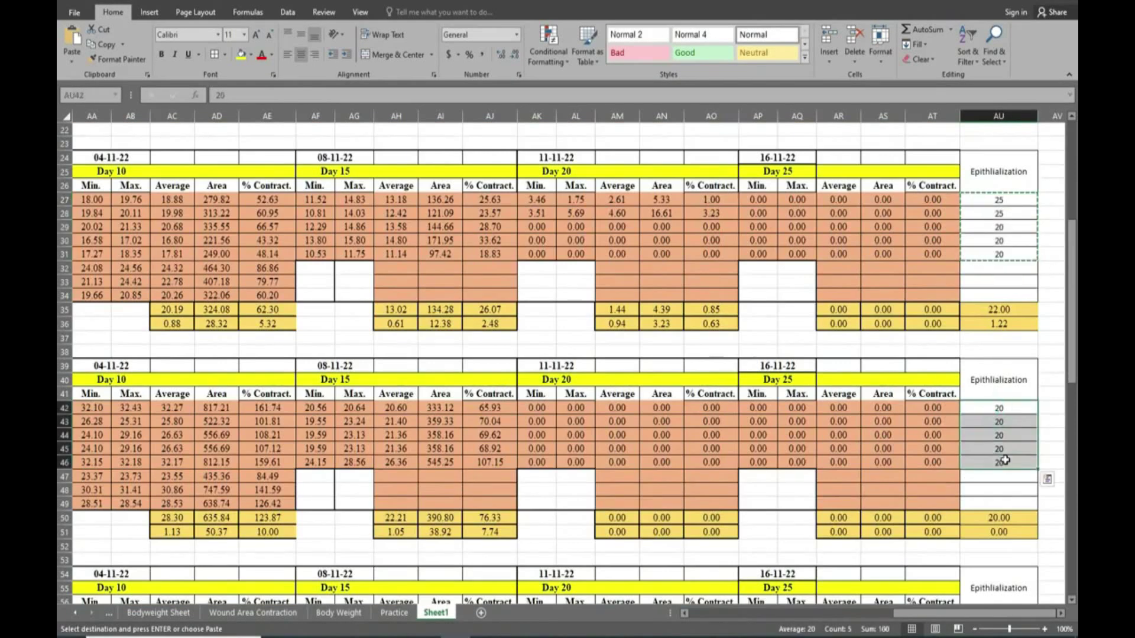
pyautogui.hotkey('ctrl', 'c')
pyautogui.hotkey('alt', 'Tab')
pyautogui.click(376, 113)
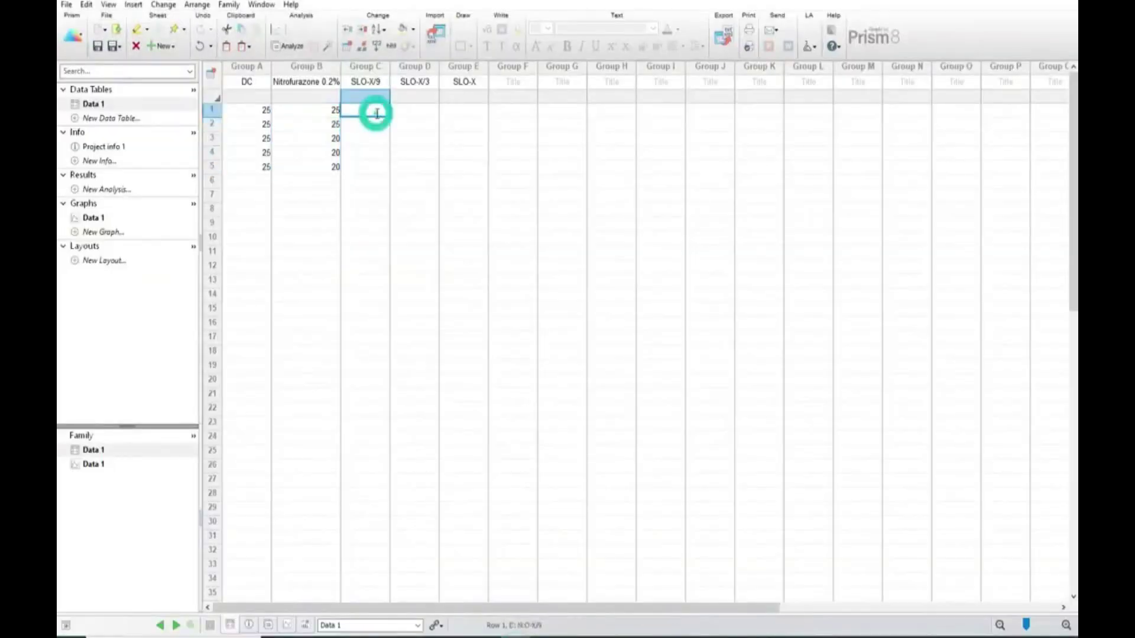
pyautogui.hotkey('ctrl', 'v')
# - Copy the SLO-X/3 epithelialization days from Excel into Group D
pyautogui.hotkey('alt', 'Tab')
pyautogui.moveTo(975, 407); pyautogui.dragTo(985, 464)
pyautogui.hotkey('ctrl', 'c')
pyautogui.hotkey('alt', 'Tab')
pyautogui.click(411, 109)
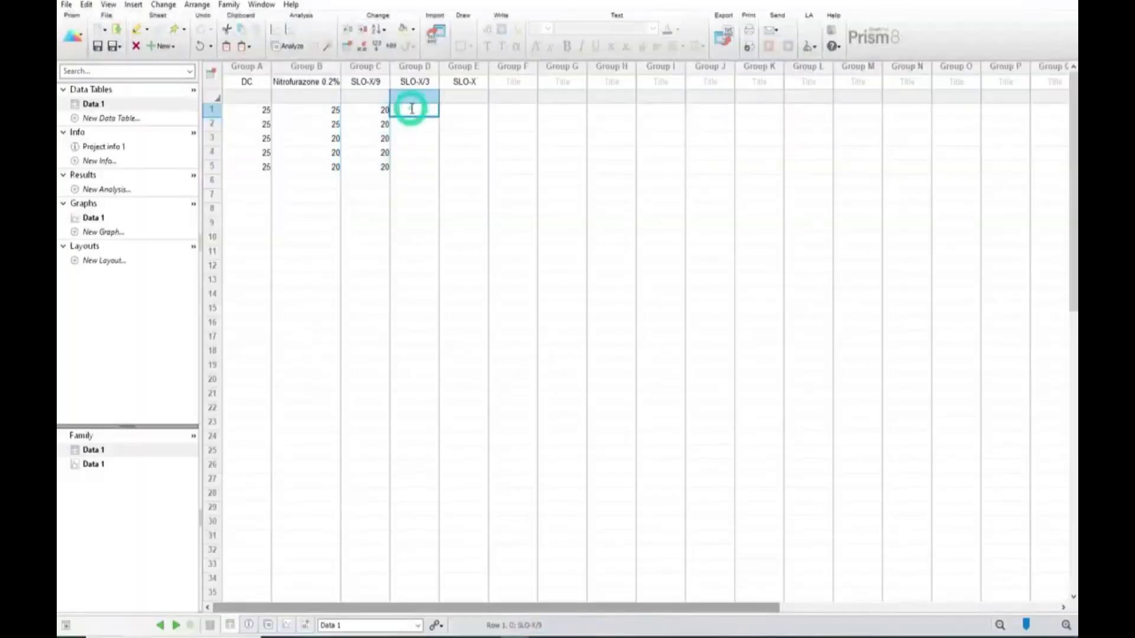
pyautogui.hotkey('ctrl', 'v')
# - Copy the SLO-X epithelialization days (20, 20, 20, 15, 15) into Group E
pyautogui.hotkey('alt', 'Tab')
pyautogui.scroll(-4, 913, 110)
pyautogui.moveTo(998, 450); pyautogui.dragTo(1005, 503)
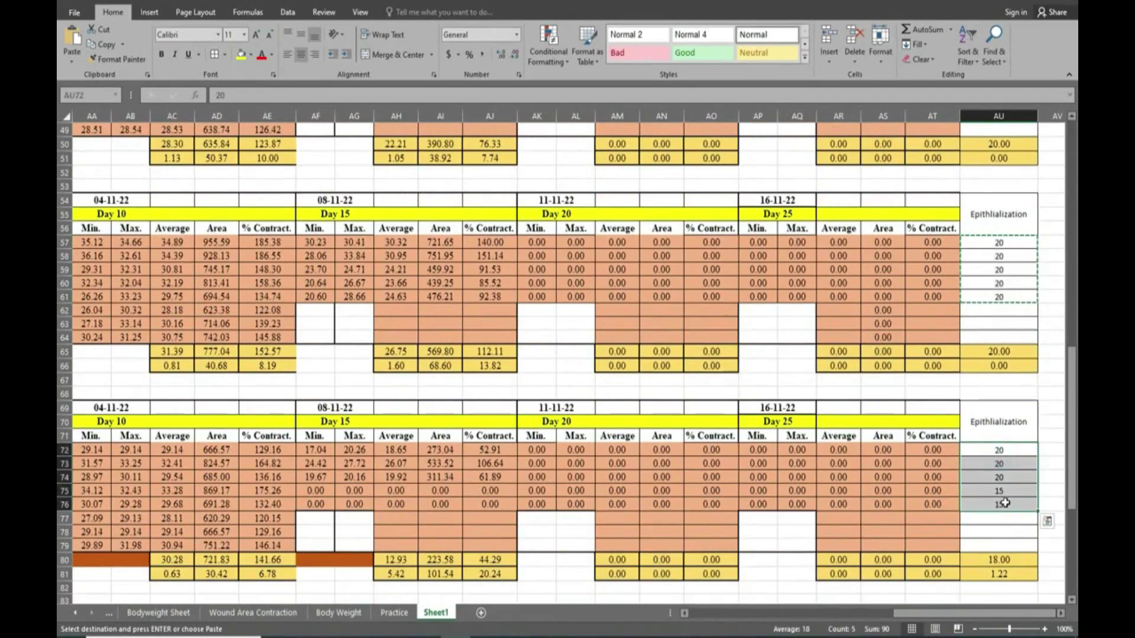
pyautogui.hotkey('ctrl', 'c')
pyautogui.scroll(-2, 1005, 503)
pyautogui.hotkey('alt', 'Tab')
pyautogui.click(455, 110)
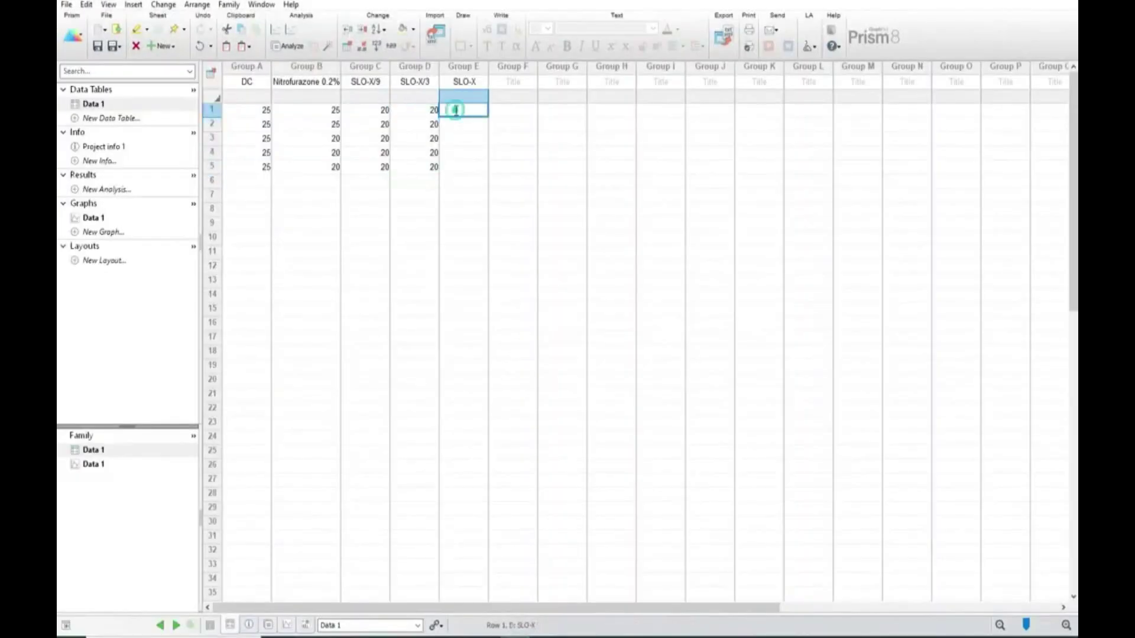
pyautogui.hotkey('ctrl', 'v')
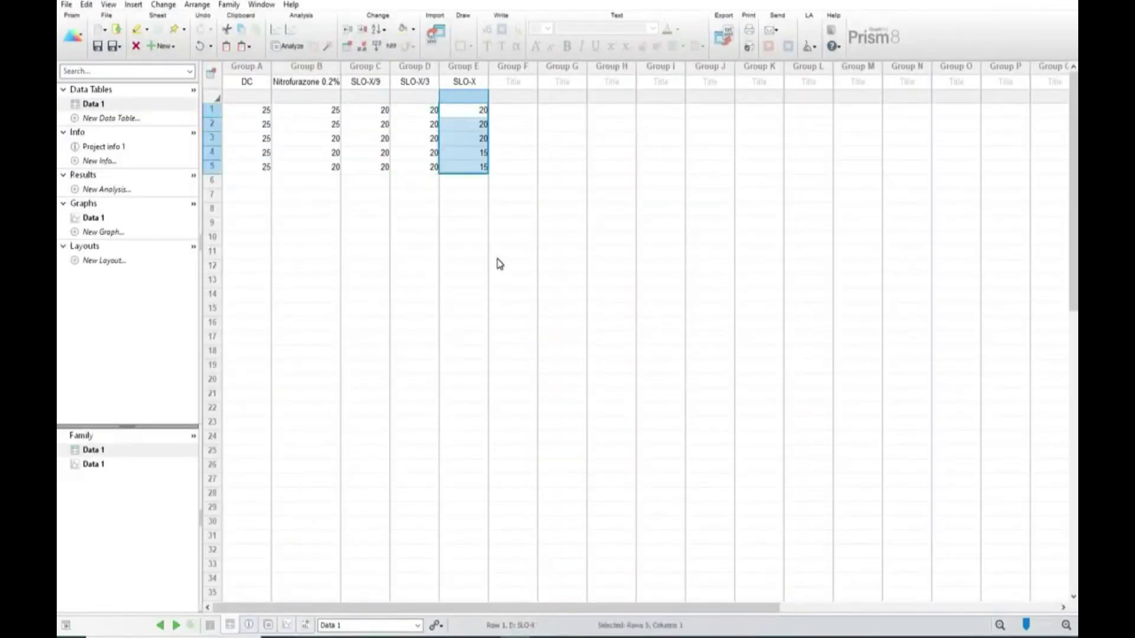
# - Run an ordinary one-way ANOVA with Dunnett's comparisons against control DC and view the comparisons
pyautogui.click(291, 46)
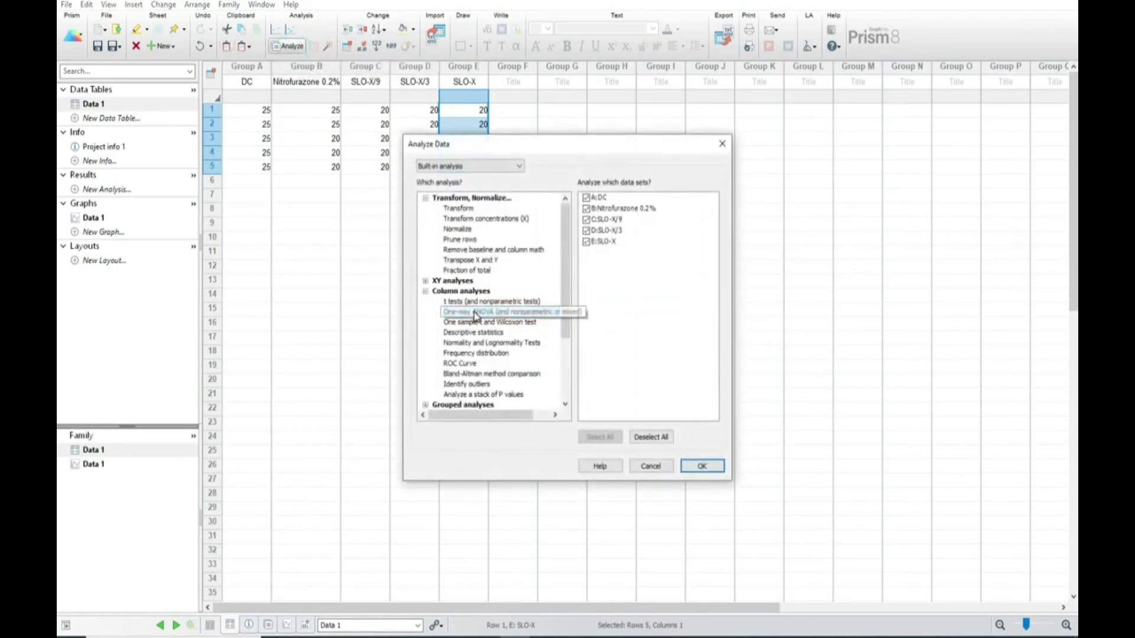
pyautogui.click(695, 467)
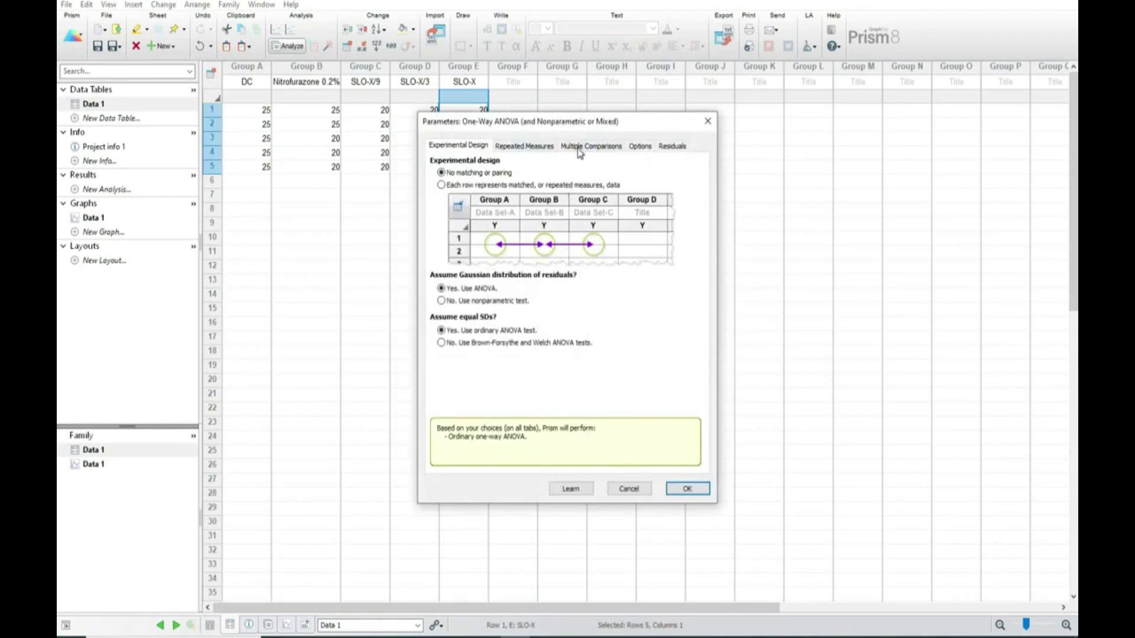
pyautogui.click(579, 147)
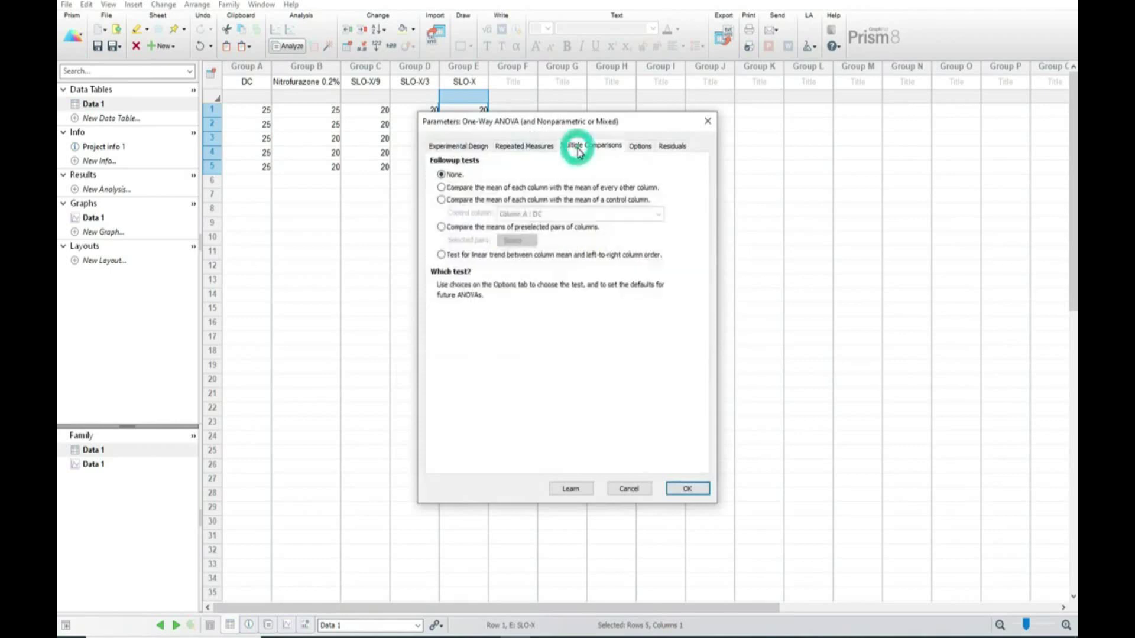
pyautogui.click(501, 201)
pyautogui.click(546, 215)
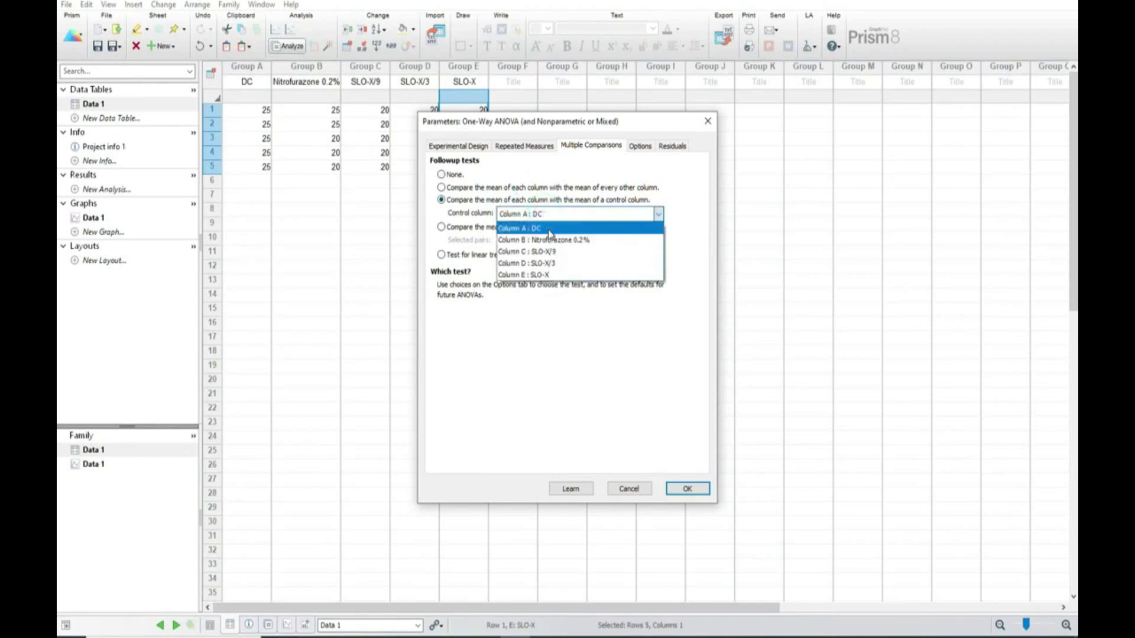
pyautogui.click(549, 229)
pyautogui.click(679, 491)
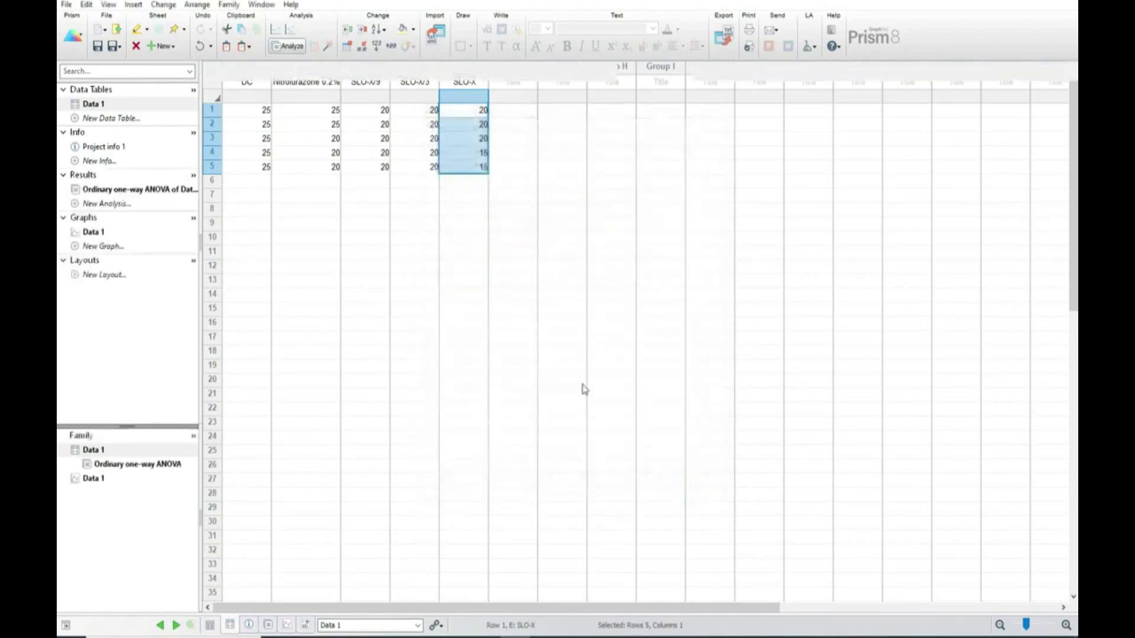
pyautogui.click(740, 76)
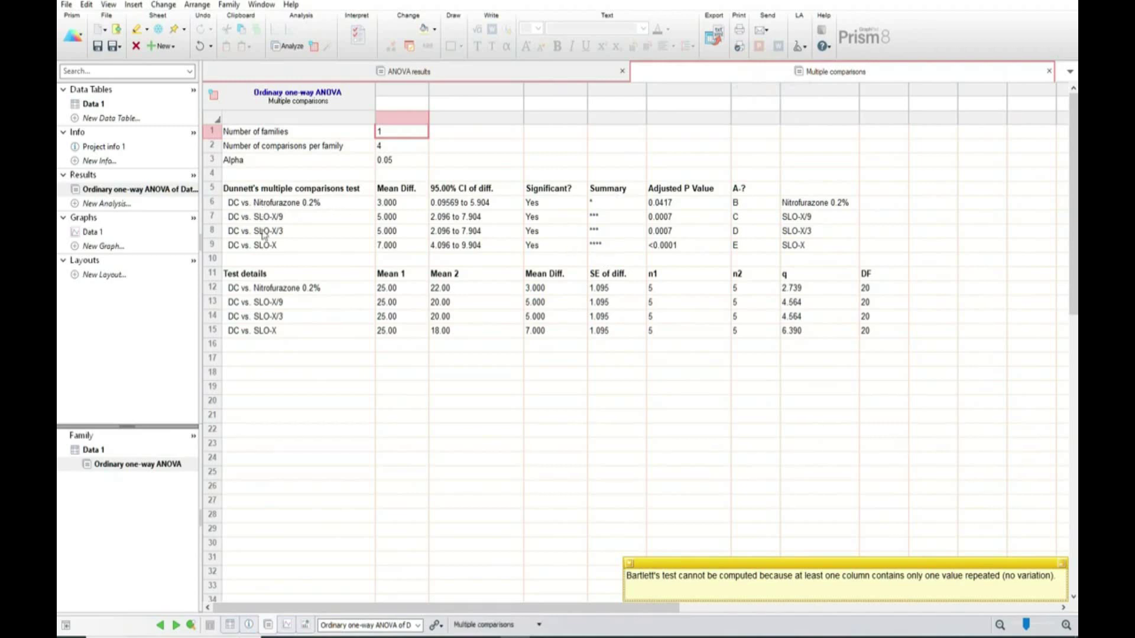
# - Open the Data 1 graph from the Graphs section of the navigator
pyautogui.click(90, 234)
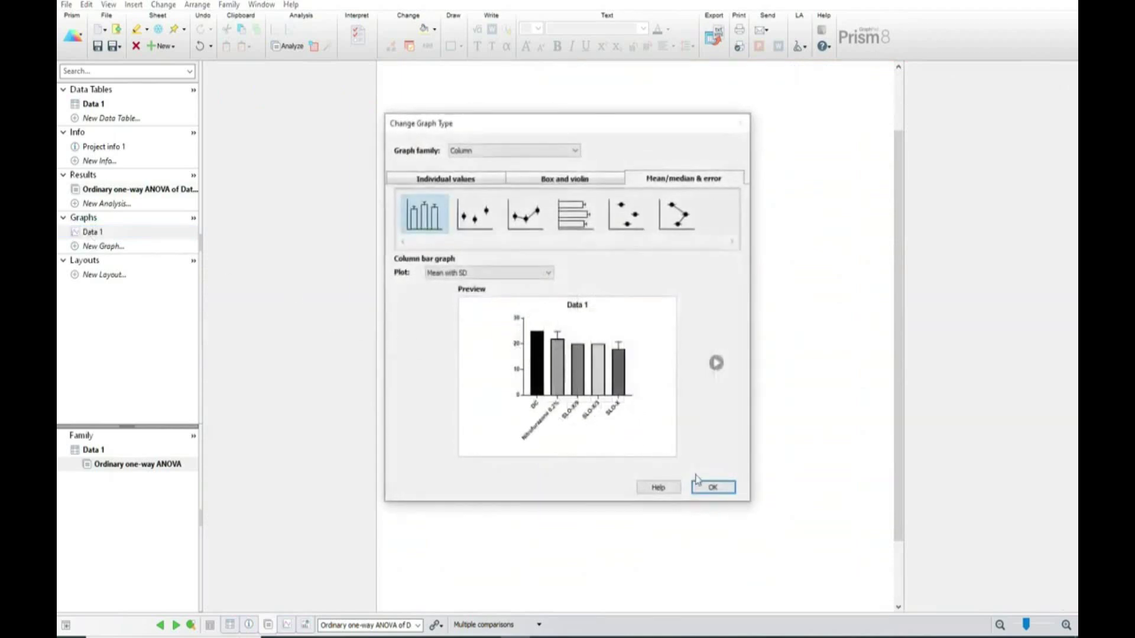
# - Accept the column bar graph, then change its plot to Mean with SEM
pyautogui.click(712, 488)
pyautogui.moveTo(672, 397)
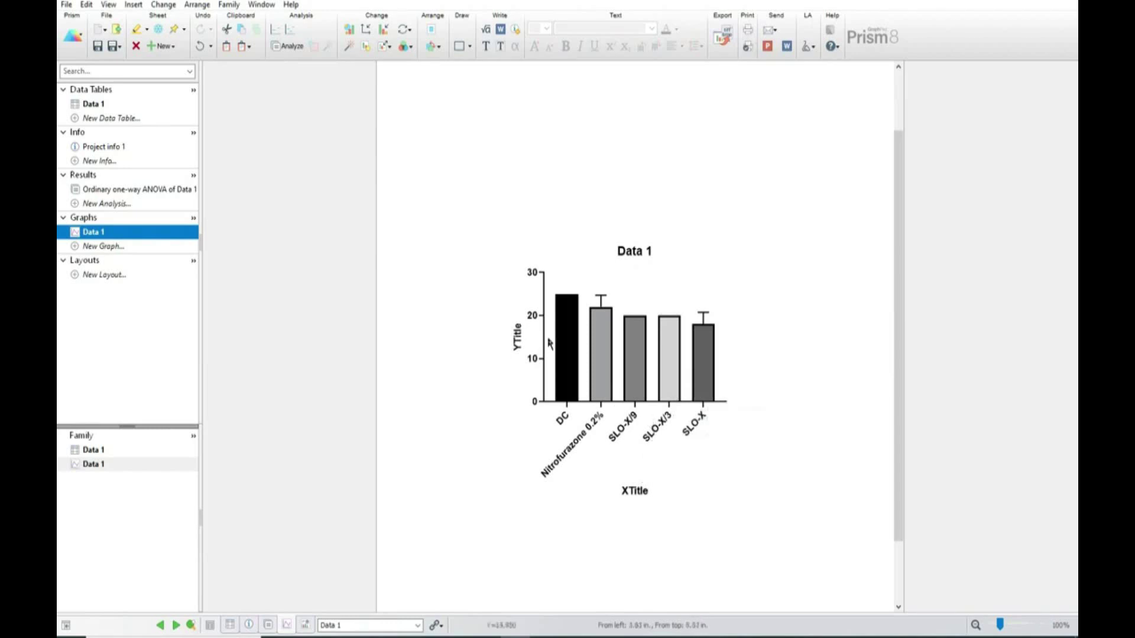
pyautogui.click(349, 30)
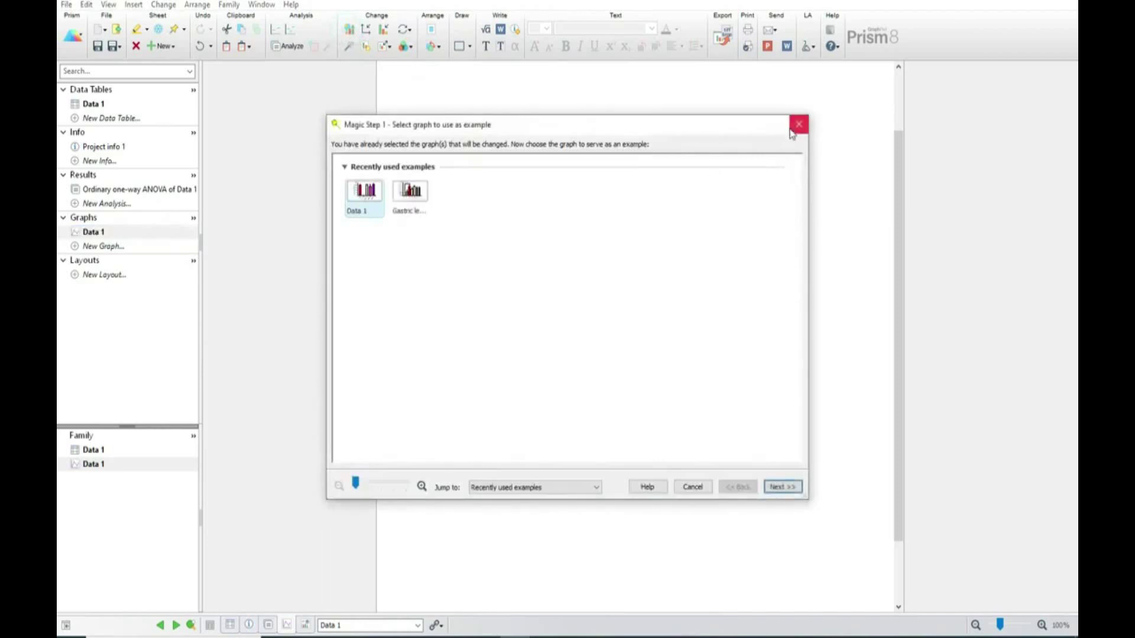
pyautogui.click(793, 127)
pyautogui.click(348, 30)
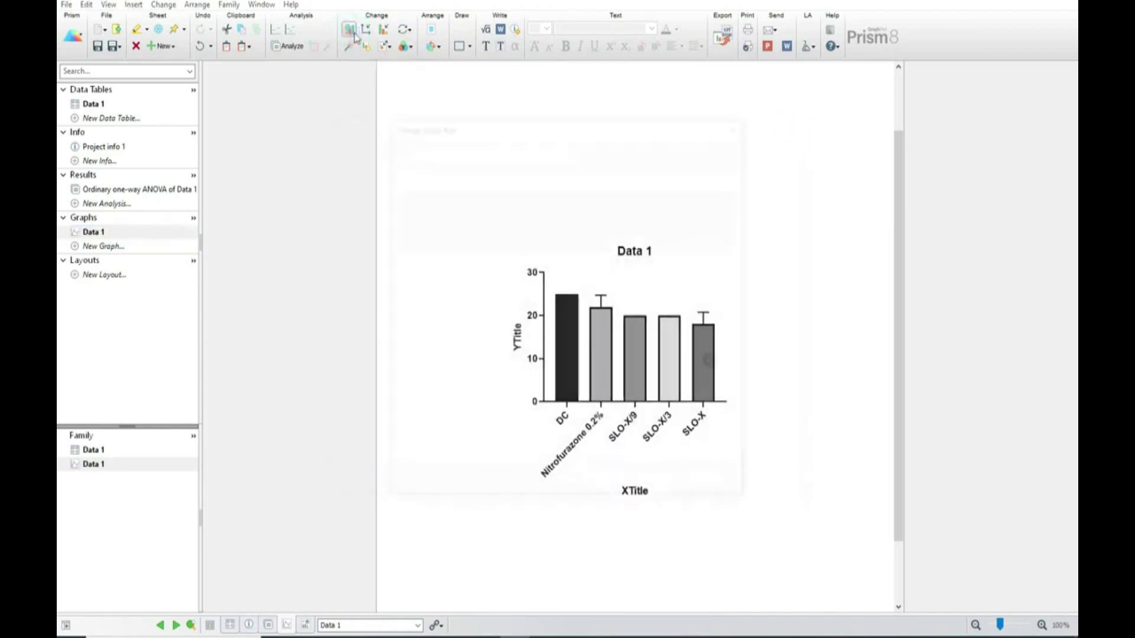
pyautogui.click(435, 276)
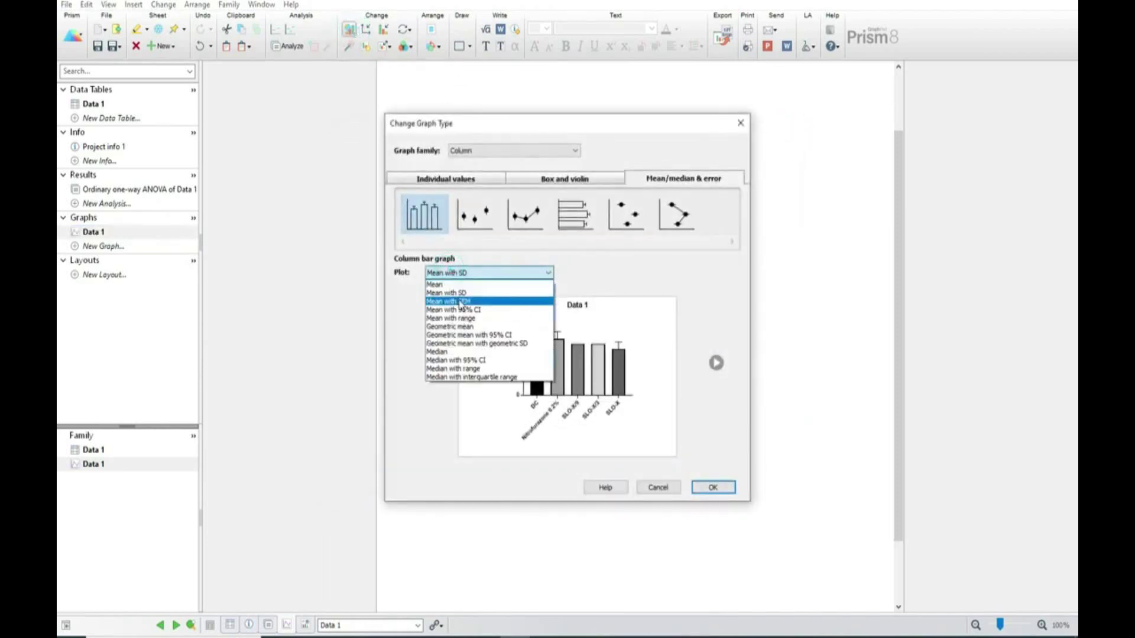
pyautogui.click(458, 293)
pyautogui.click(711, 488)
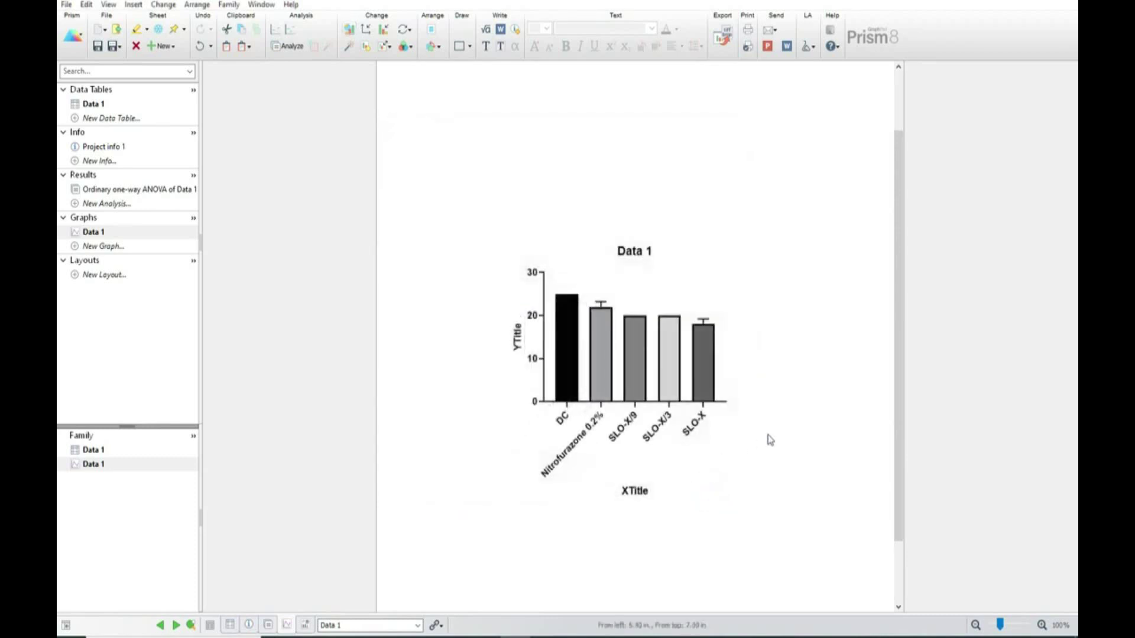
# - Set the Y-axis title to "Epithelialization (Days)" using the autocomplete suggestion
pyautogui.click(517, 338)
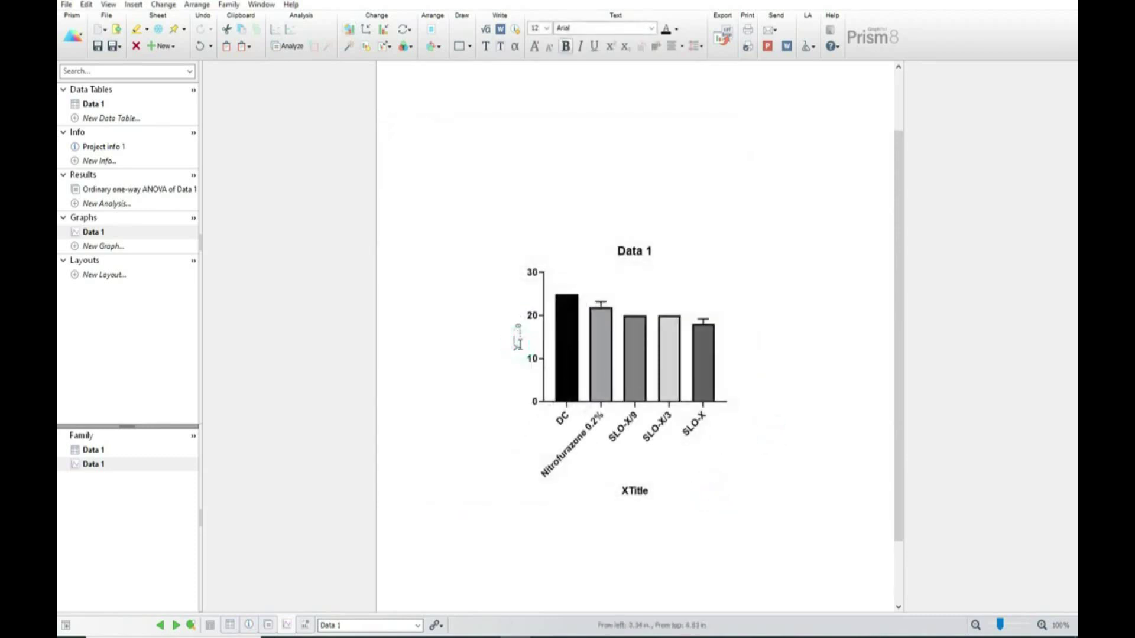
pyautogui.write('E')
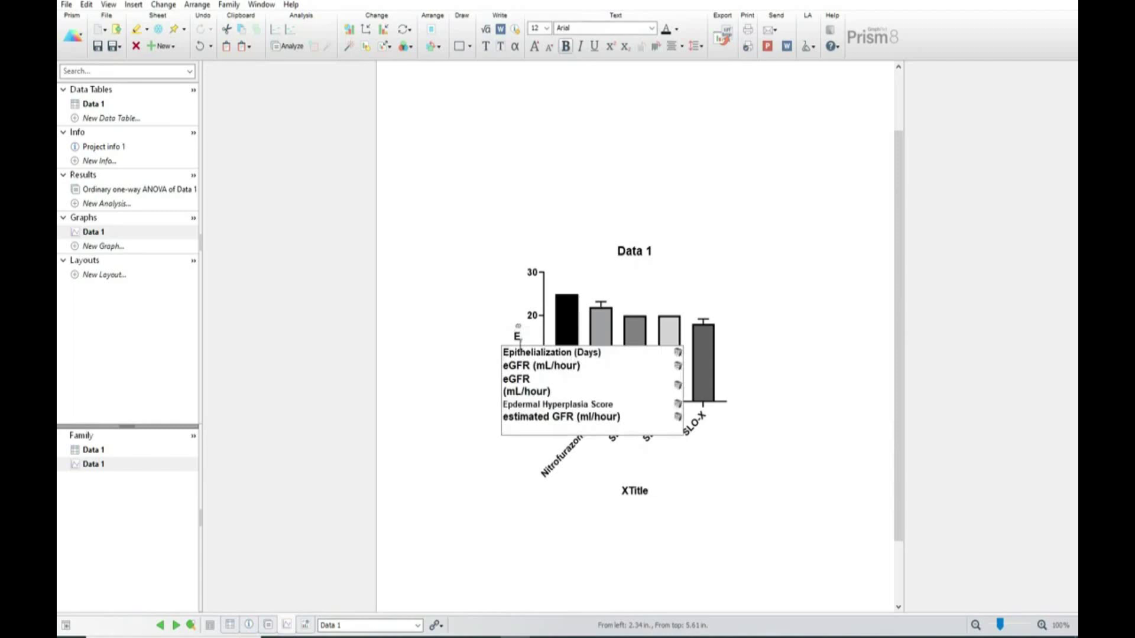
pyautogui.click(532, 355)
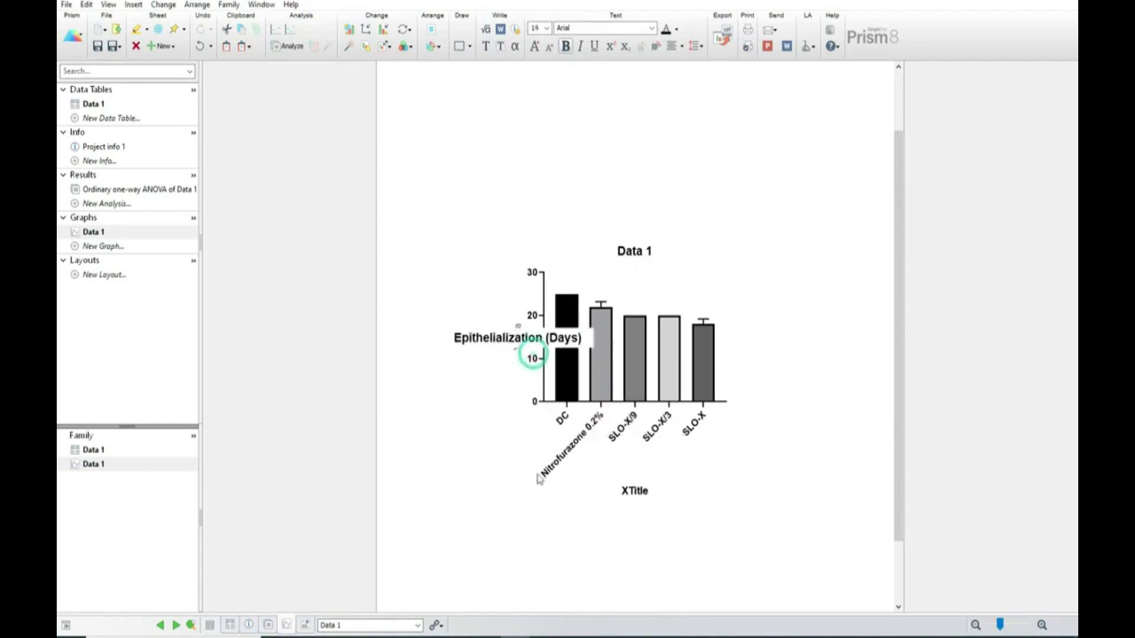
pyautogui.click(534, 471)
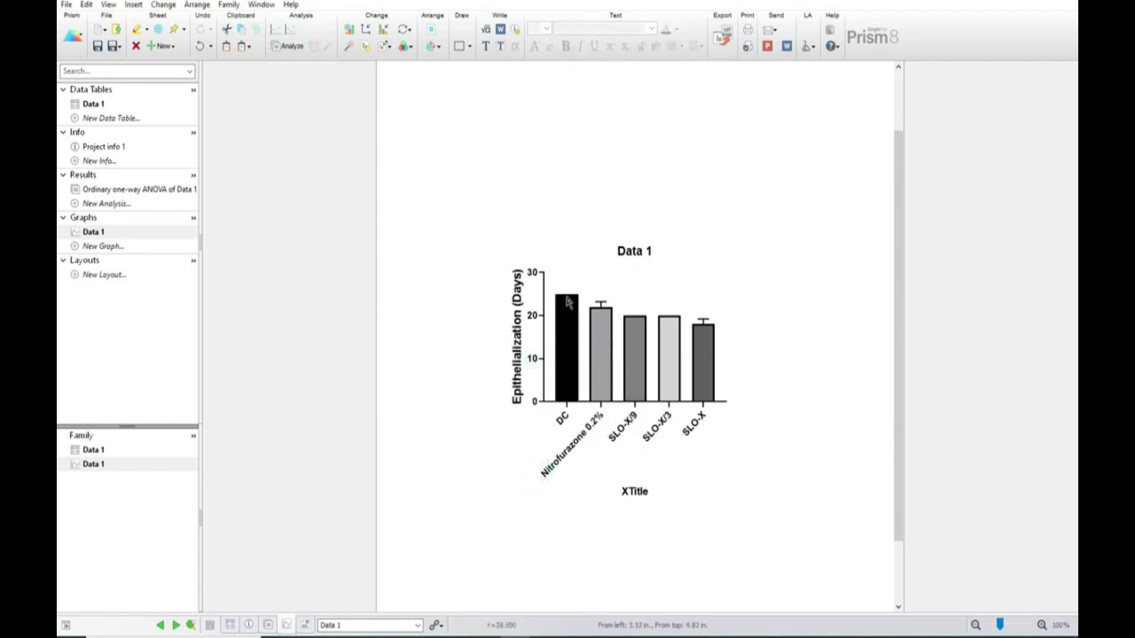
# - Place a text label above the Nitrofurazone 0.2% bar
pyautogui.moveTo(602, 308)
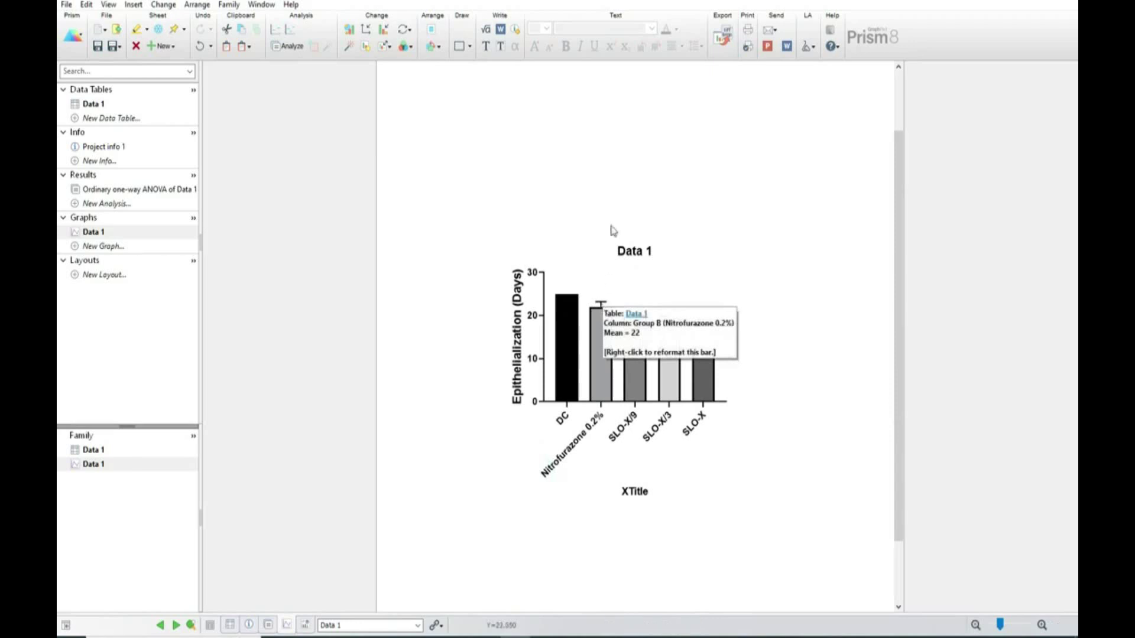
pyautogui.click(485, 46)
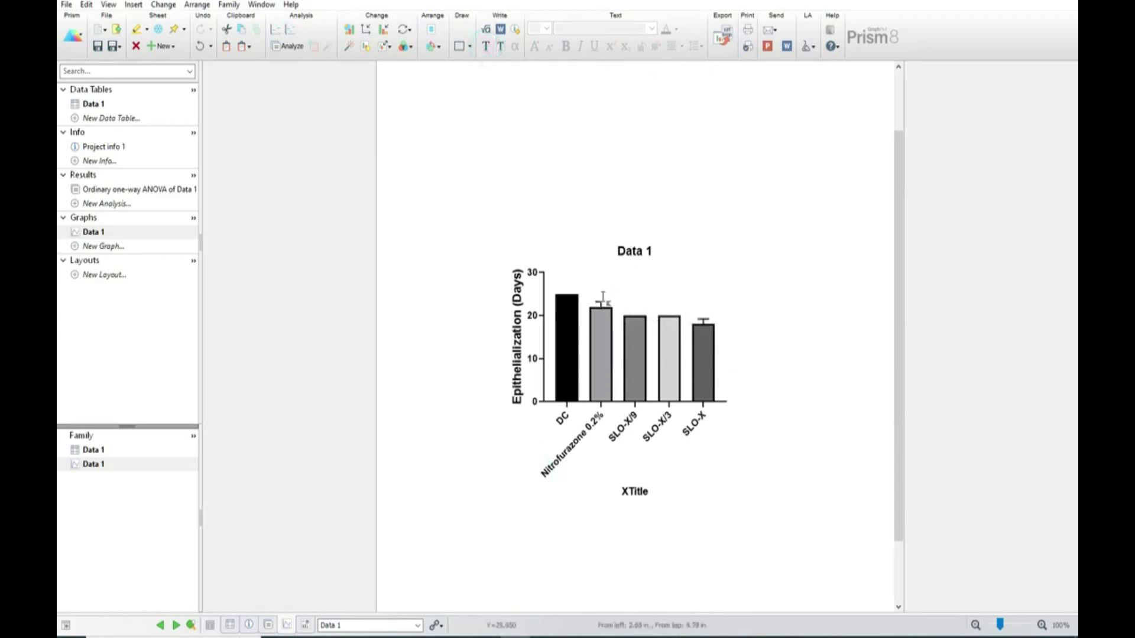
pyautogui.click(601, 293)
pyautogui.moveTo(609, 319)
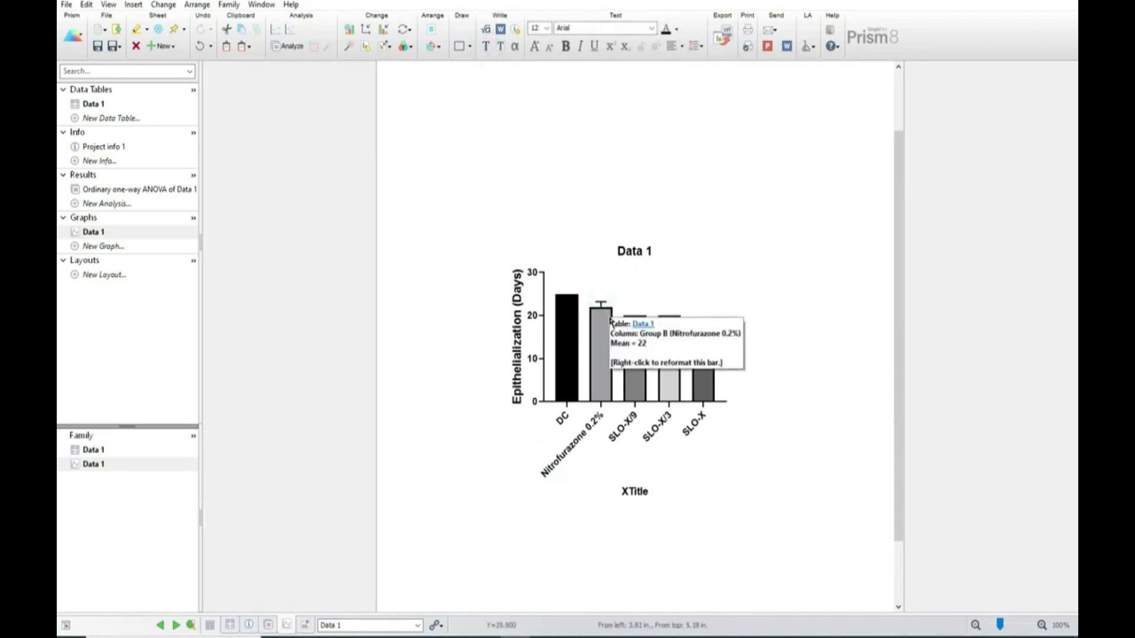
# - Add a # mark just above the Nitrofurazone 0.2% bar
pyautogui.click(620, 490)
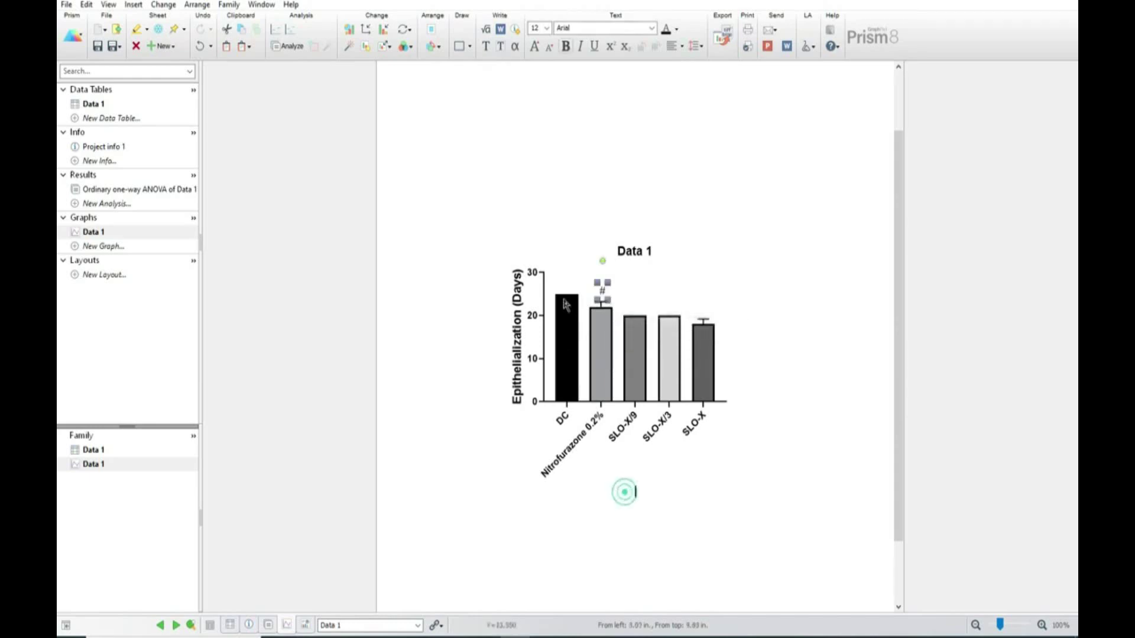
pyautogui.click(601, 291)
pyautogui.write('#')
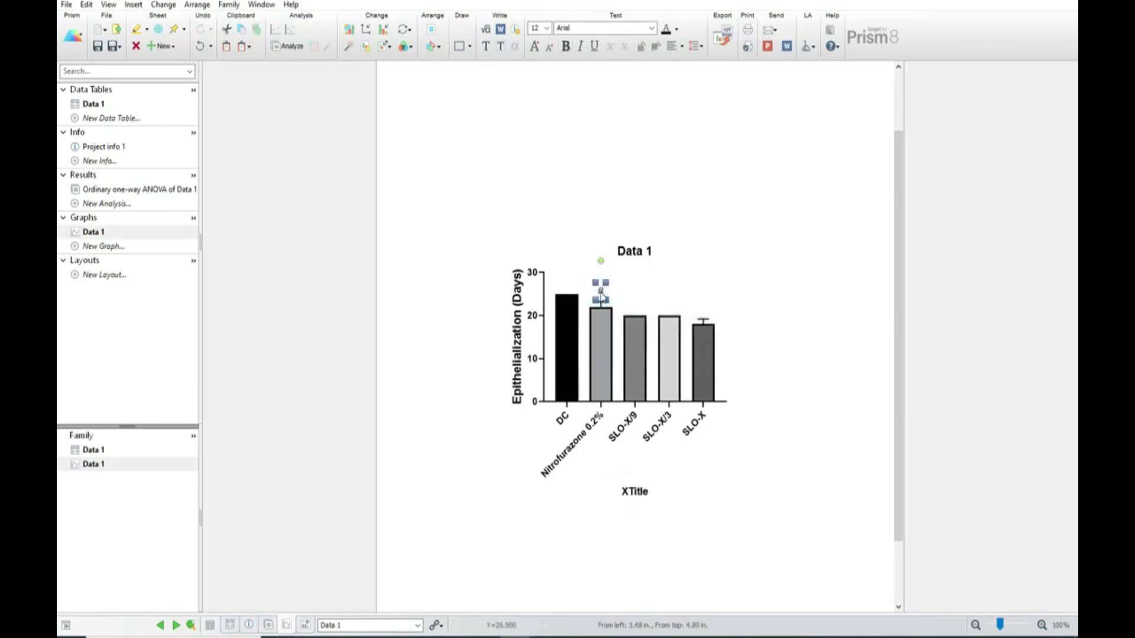
pyautogui.moveTo(600, 301); pyautogui.dragTo(600, 303)
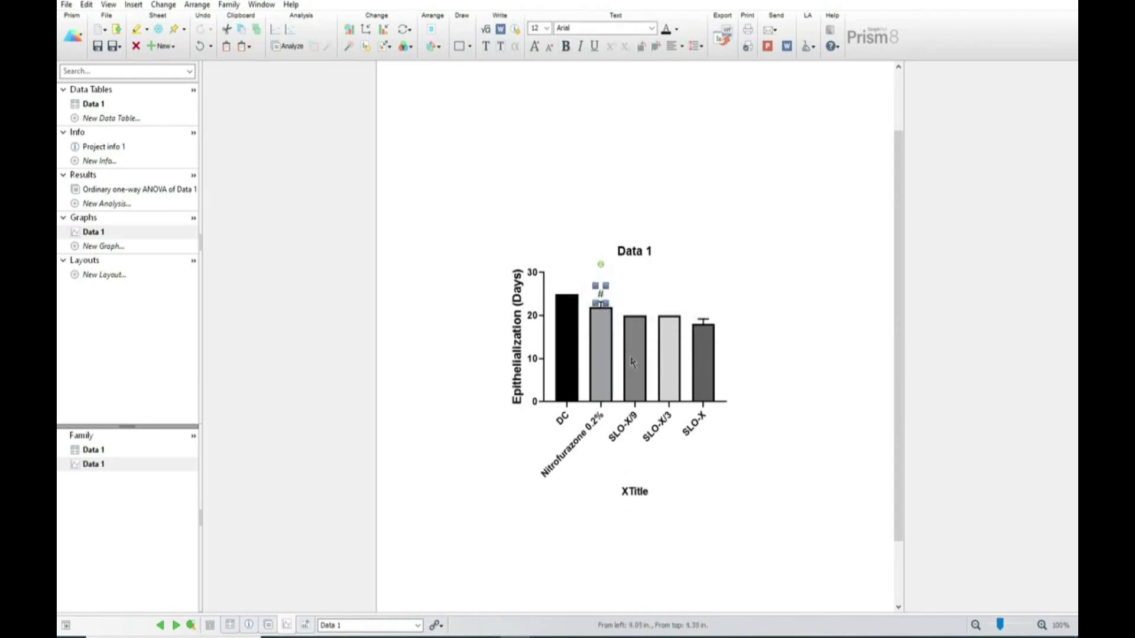
pyautogui.click(696, 447)
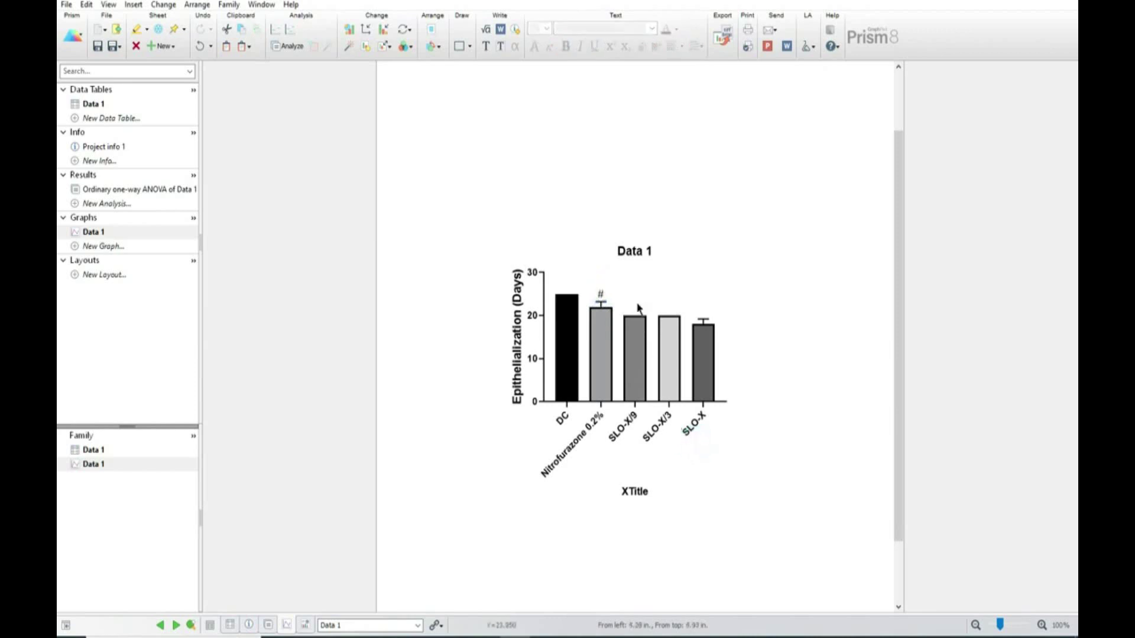
# - Add a ** label above the SLO-X/9 bar at font size 20
pyautogui.click(486, 46)
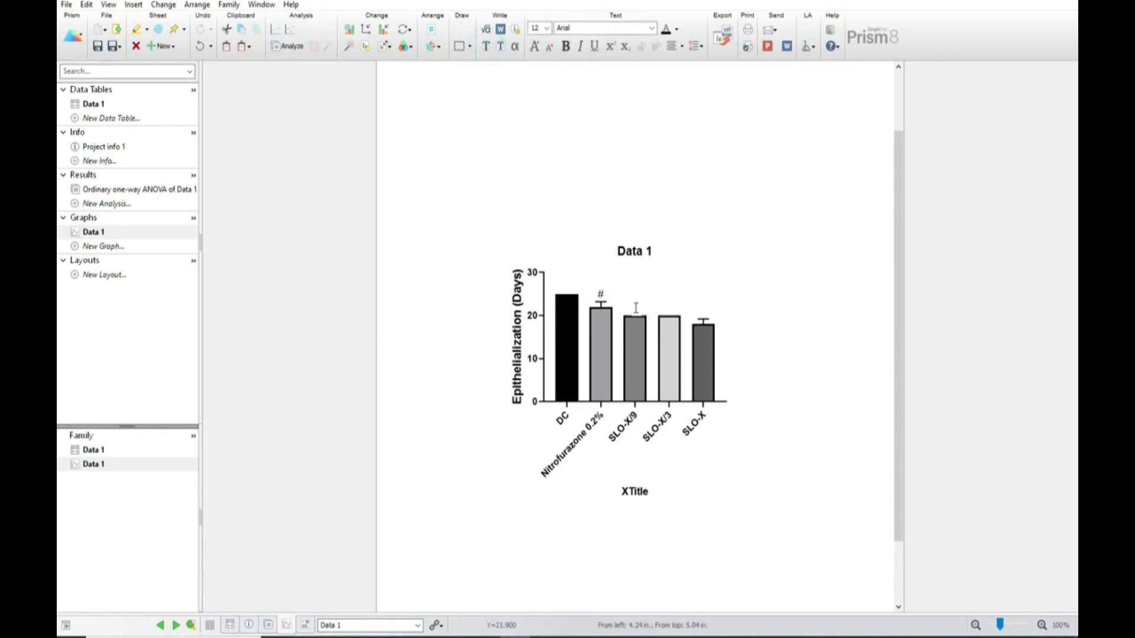
pyautogui.write('**')
pyautogui.click(639, 303)
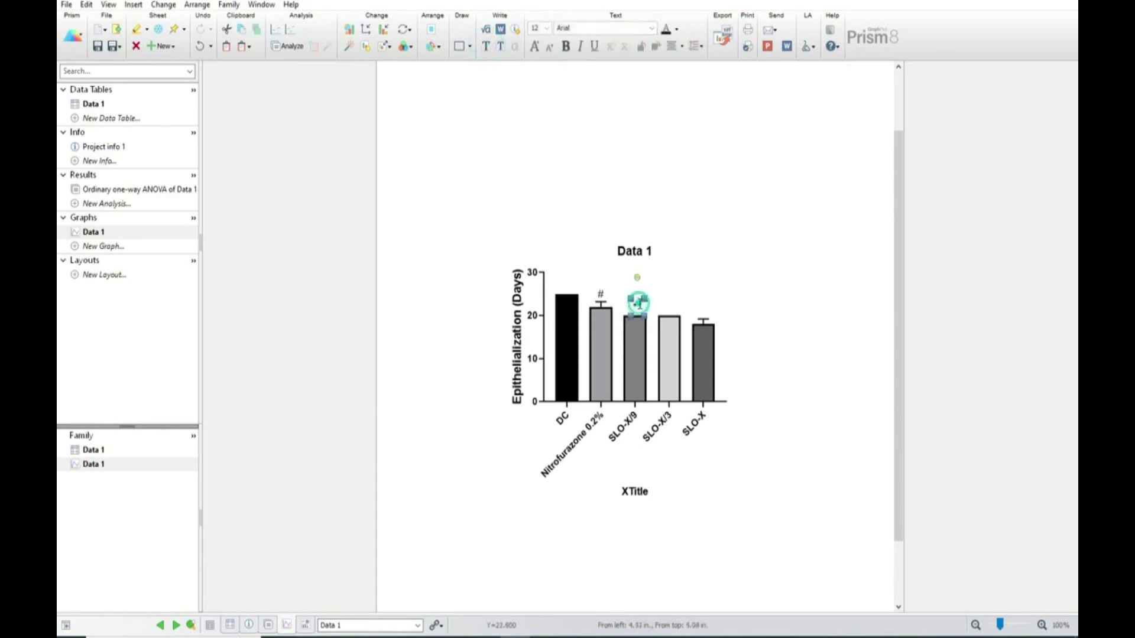
pyautogui.click(540, 28)
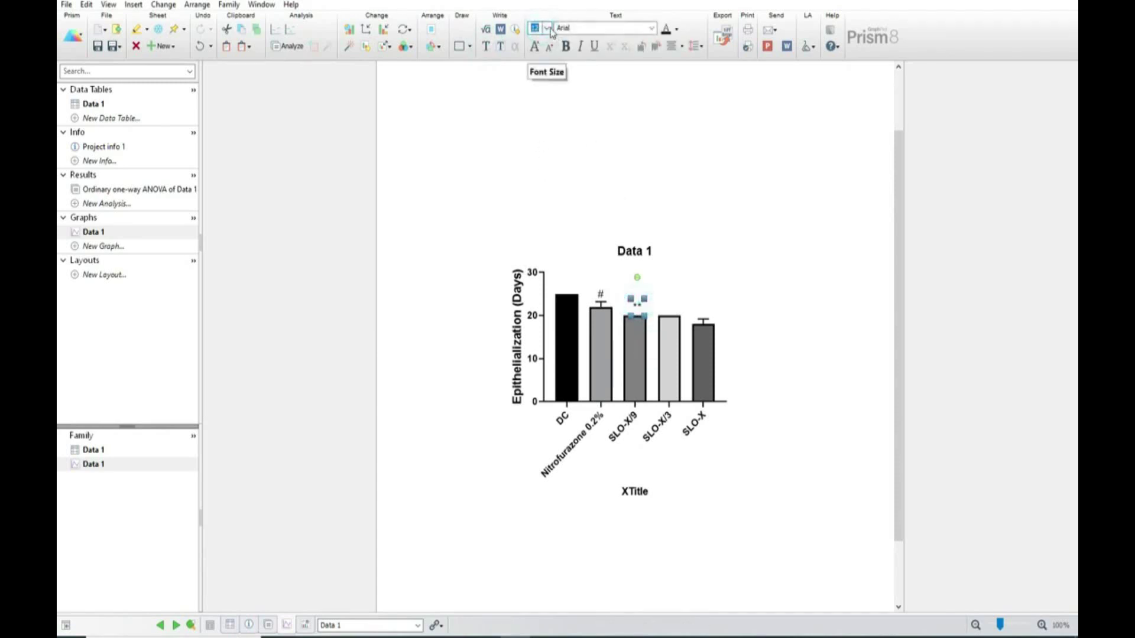
pyautogui.click(547, 28)
pyautogui.click(540, 108)
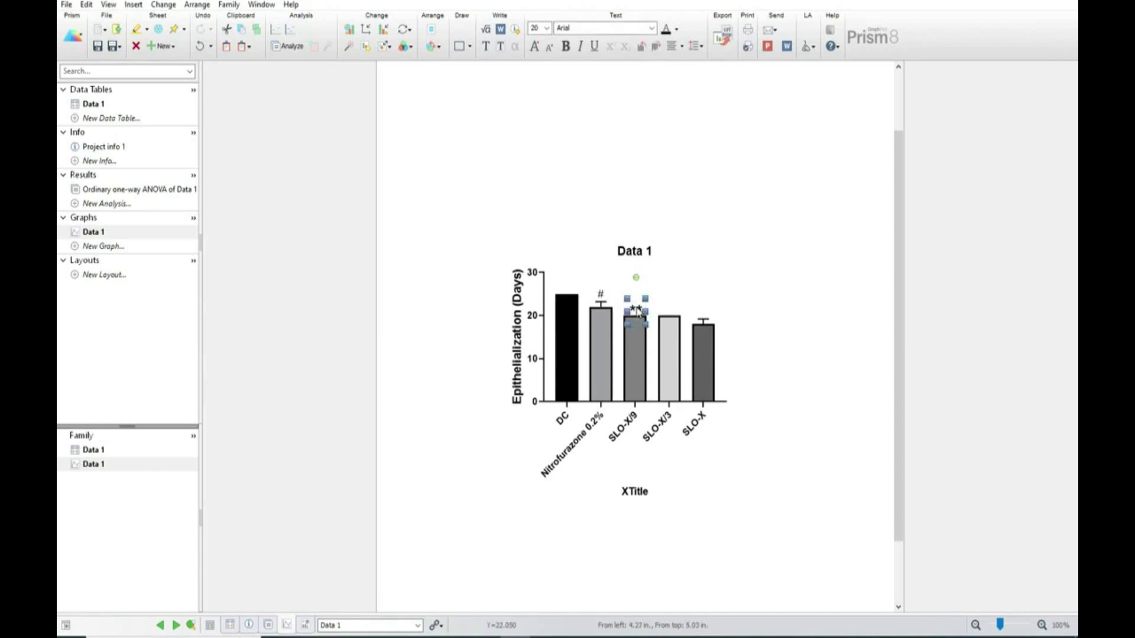
# - Duplicate the ** label over the SLO-X/3 and SLO-X bars
pyautogui.moveTo(638, 341)
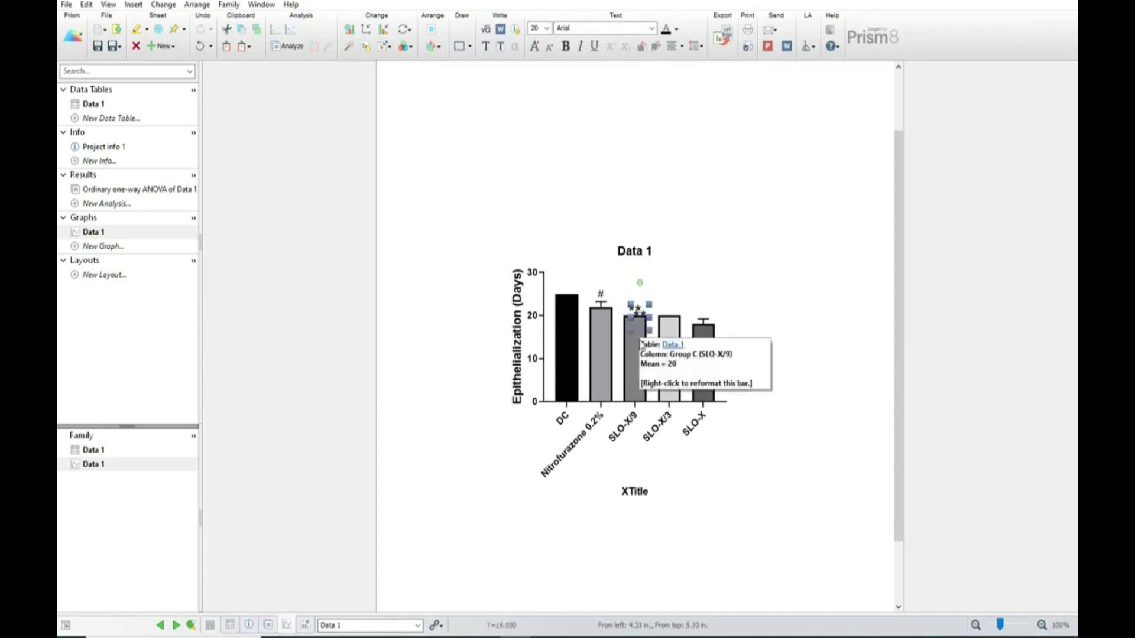
pyautogui.moveTo(636, 319); pyautogui.dragTo(669, 308)
pyautogui.press('Up')
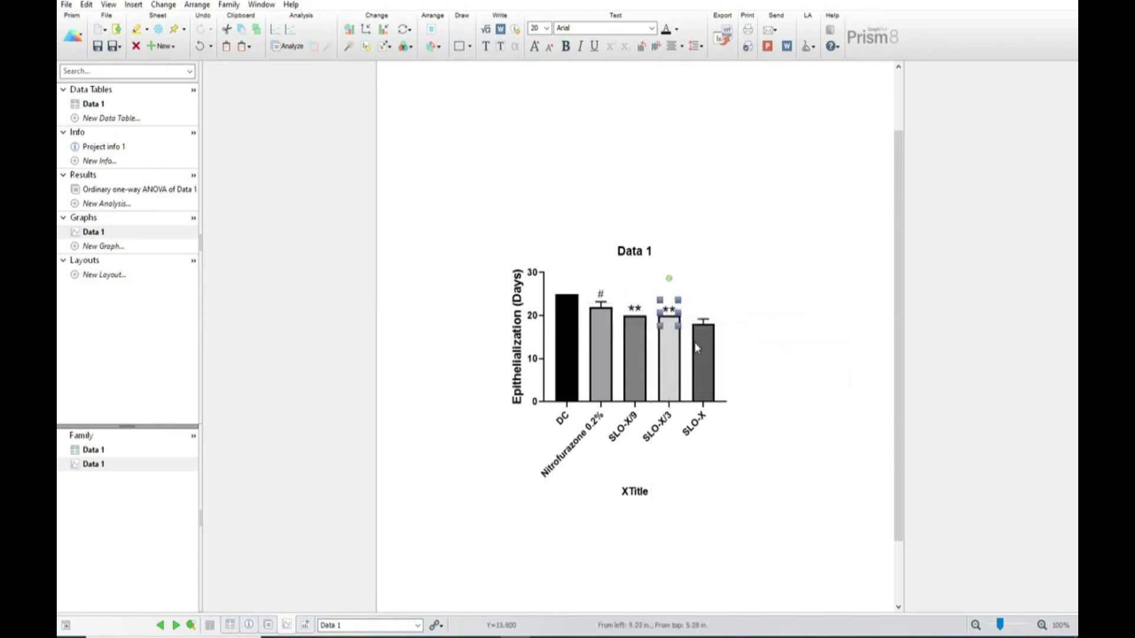
pyautogui.hotkey('ctrl', 'c')
pyautogui.hotkey('ctrl', 'v')
pyautogui.moveTo(668, 309); pyautogui.dragTo(702, 312)
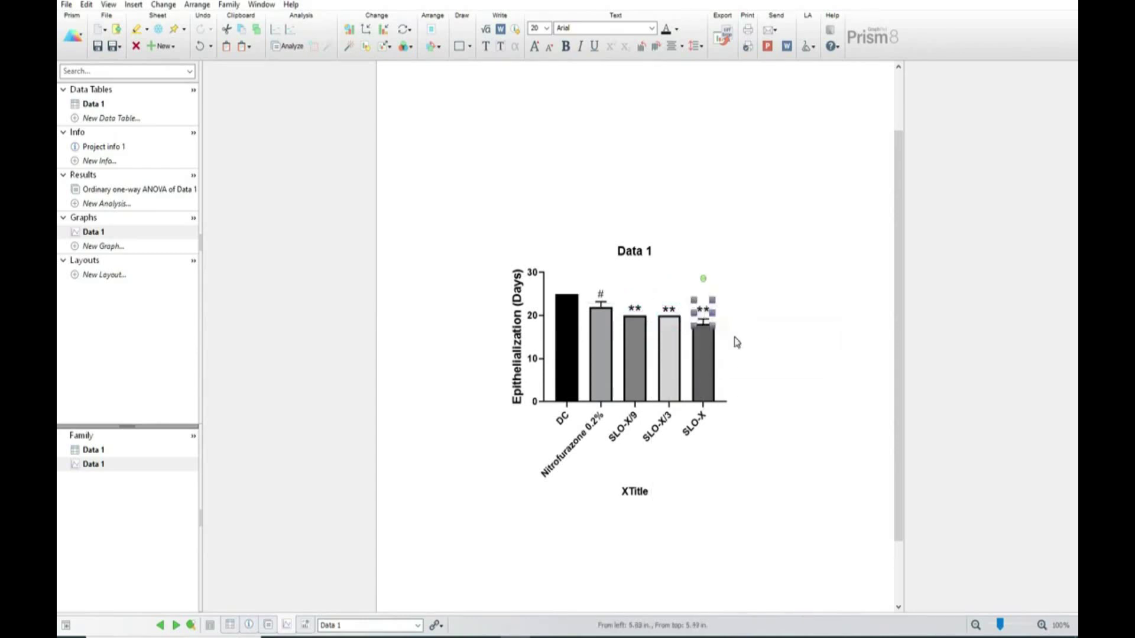
pyautogui.press('Up')
pyautogui.click(754, 408)
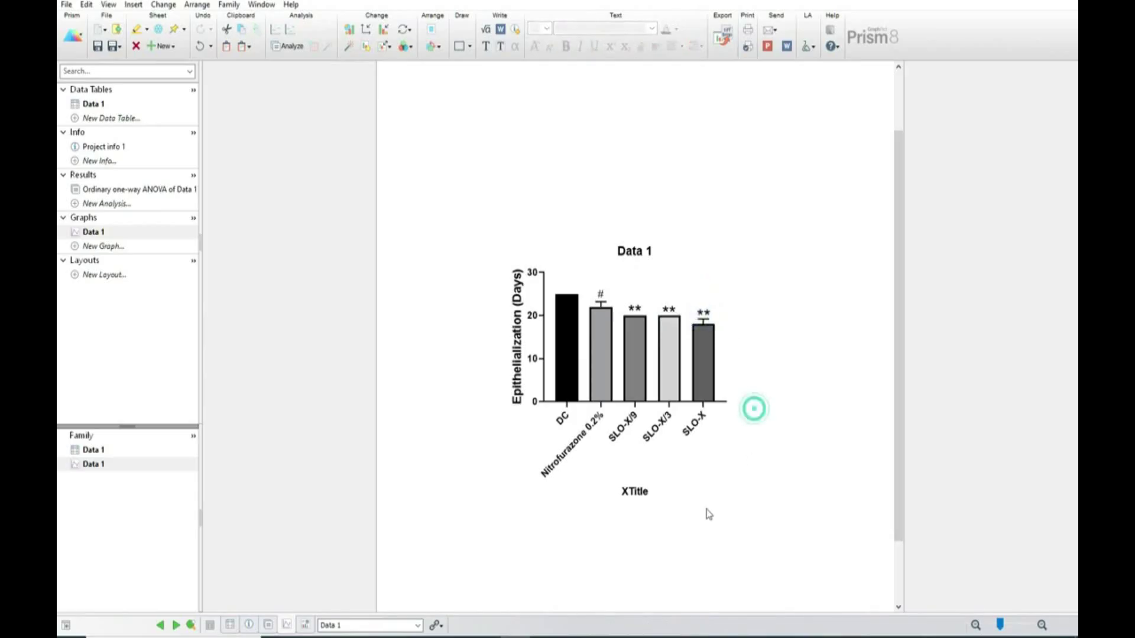
# - Clear the X-axis title and delete the Data 1 graph title
pyautogui.doubleClick(644, 502)
pyautogui.click(676, 499)
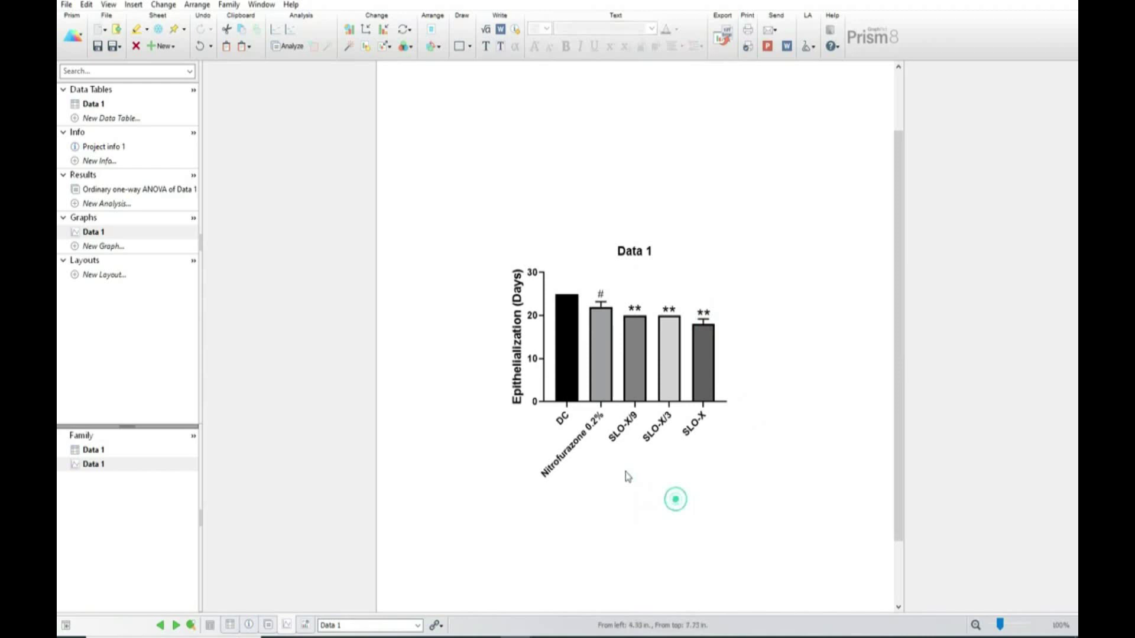
pyautogui.click(614, 243)
pyautogui.click(614, 242)
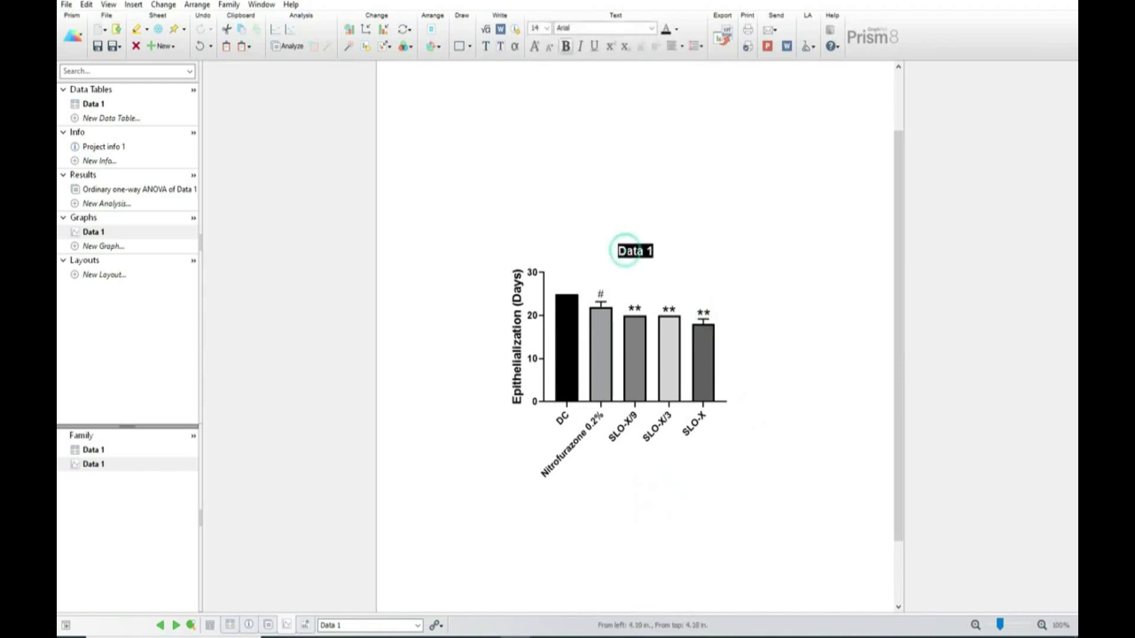
pyautogui.press('Delete')
# - Fill the DC bar blue, Nitrofurazone 0.2% red and SLO-X/9 green
pyautogui.doubleClick(569, 349)
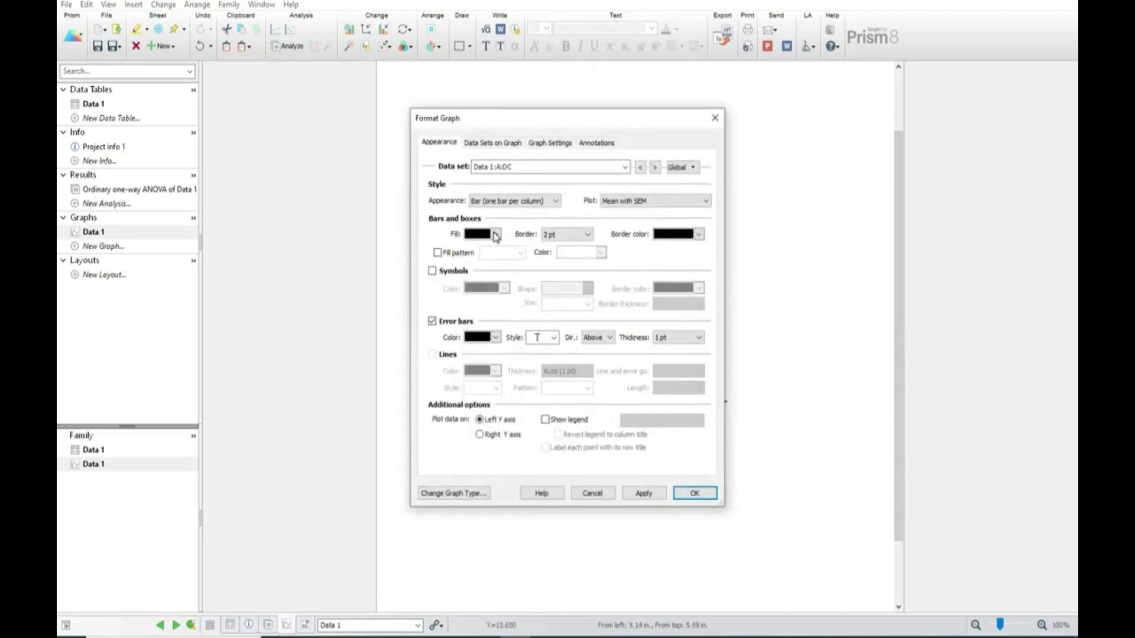
pyautogui.click(495, 235)
pyautogui.click(555, 378)
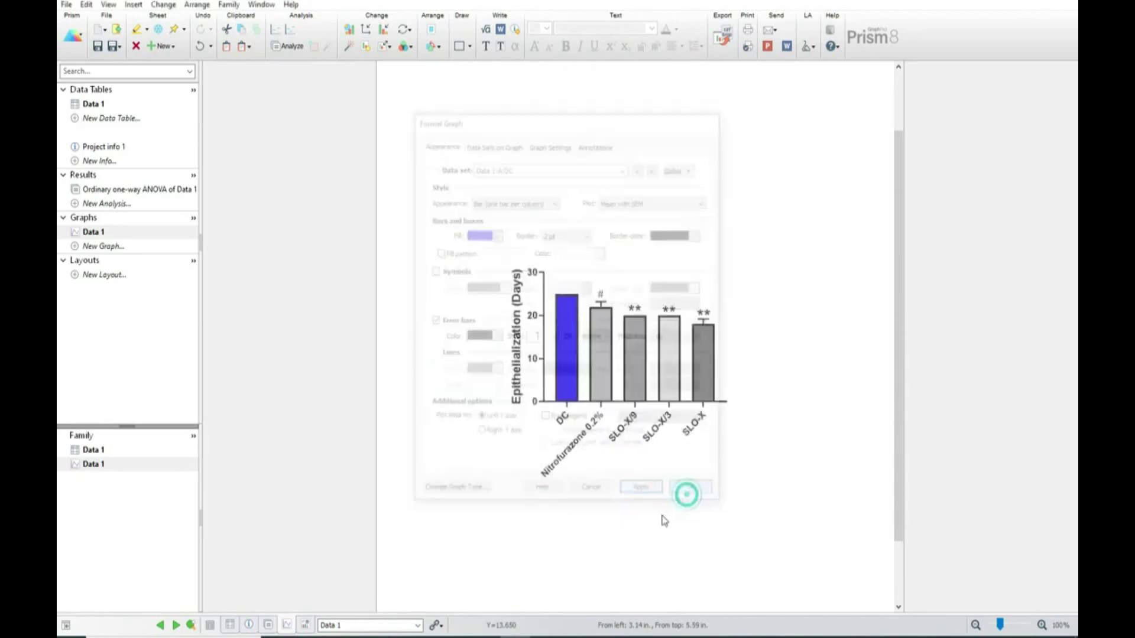
pyautogui.click(654, 167)
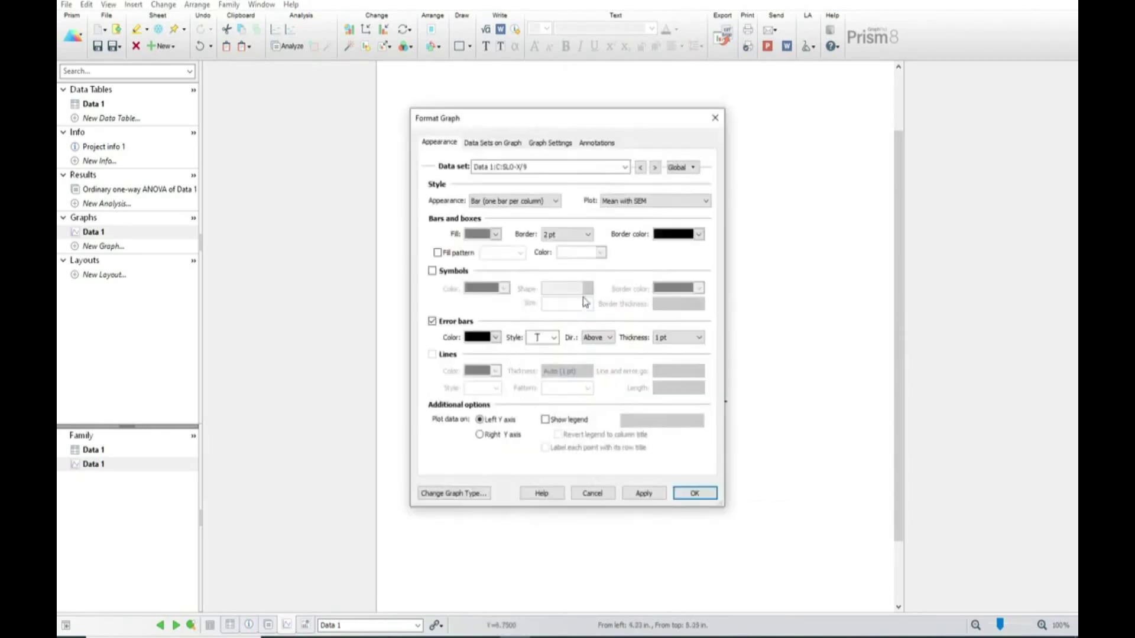
pyautogui.click(496, 234)
pyautogui.click(534, 335)
# - Fill the SLO-X/3 bar teal and the SLO-X bar dark purple, then apply
pyautogui.click(655, 168)
pyautogui.click(495, 235)
pyautogui.click(554, 363)
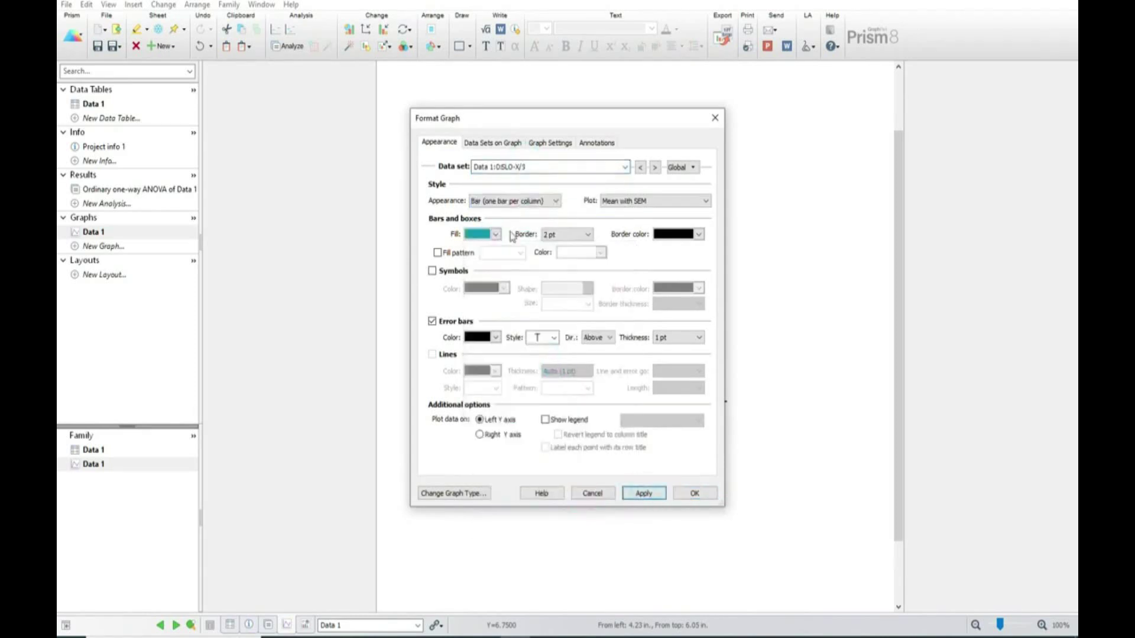
pyautogui.click(562, 167)
pyautogui.click(520, 237)
pyautogui.click(495, 234)
pyautogui.click(594, 392)
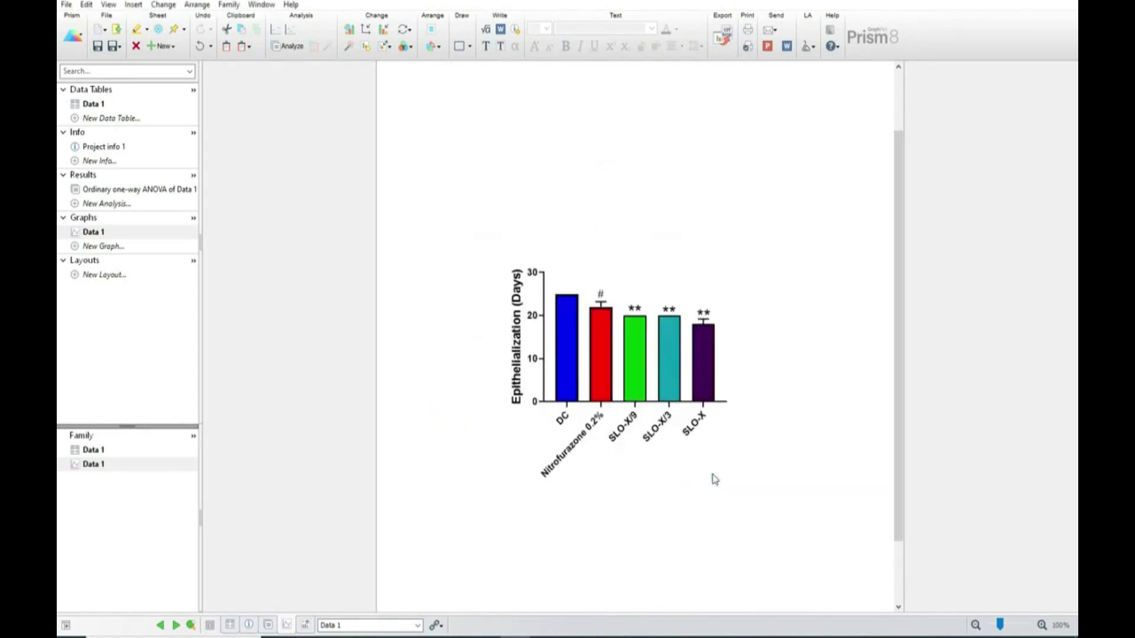
pyautogui.click(607, 331)
pyautogui.click(522, 166)
pyautogui.click(522, 185)
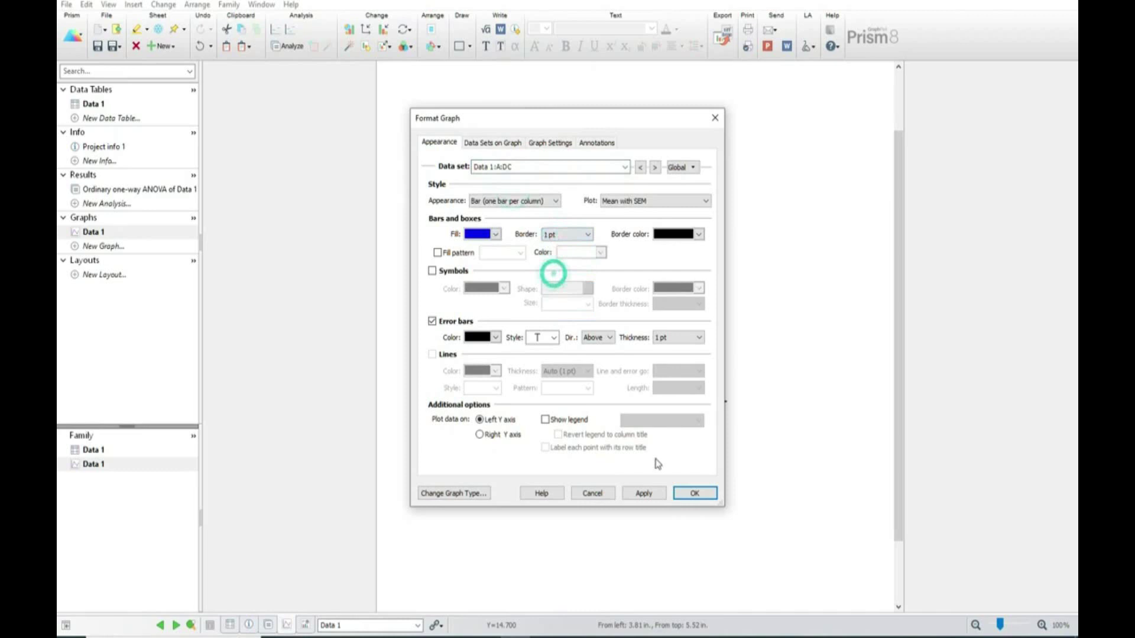
pyautogui.click(694, 493)
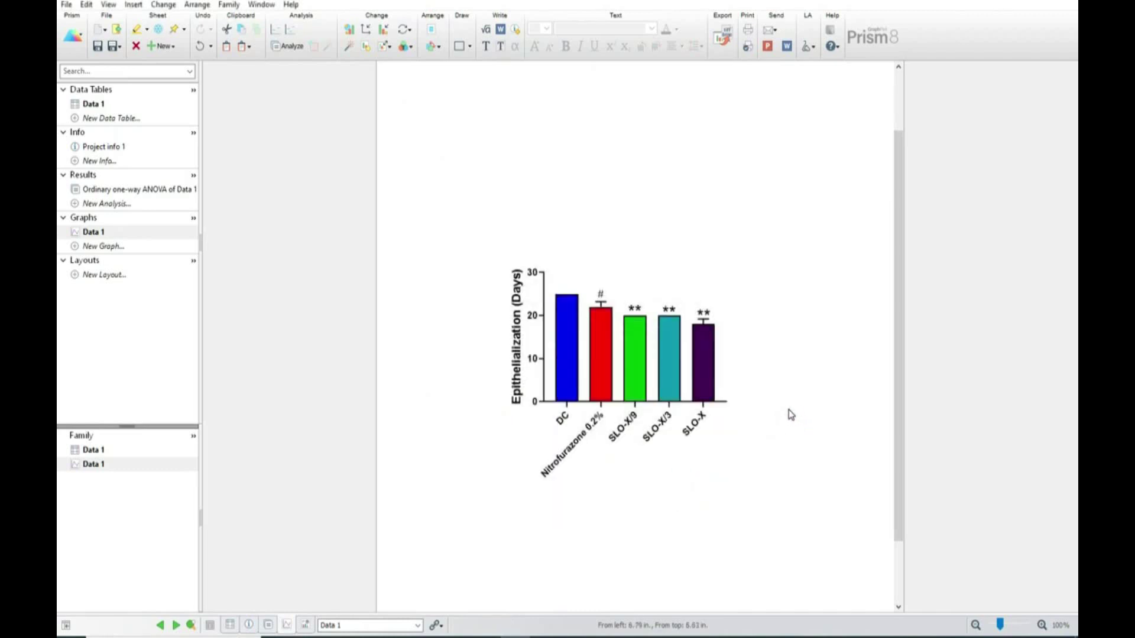